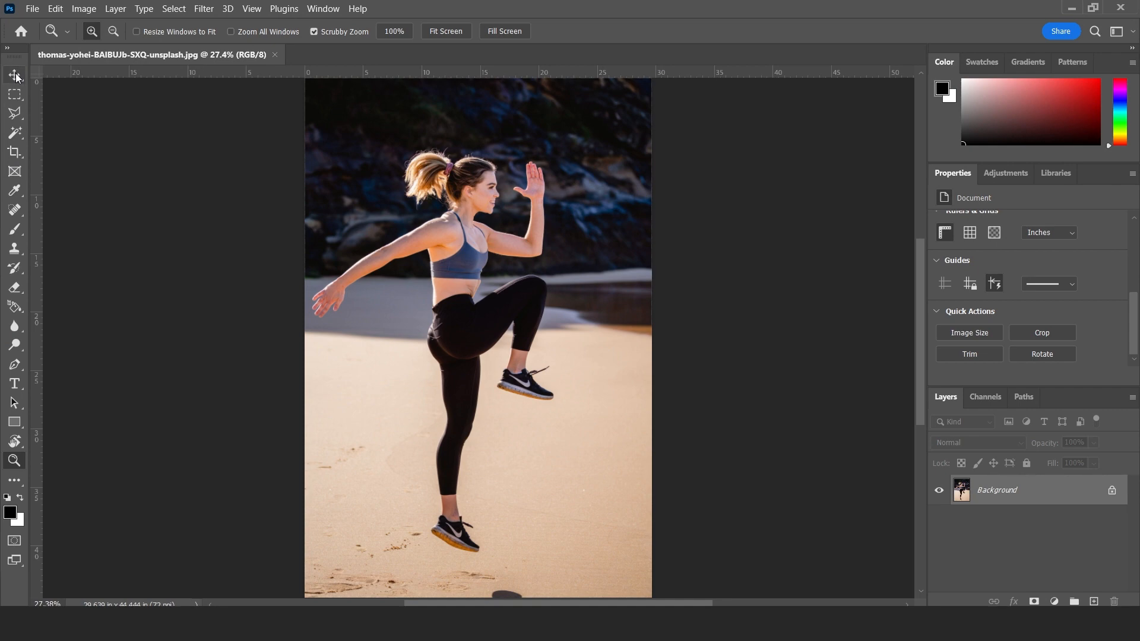
# Duplicate the Background layer and unlock the original layer.
pyautogui.click(16, 73)
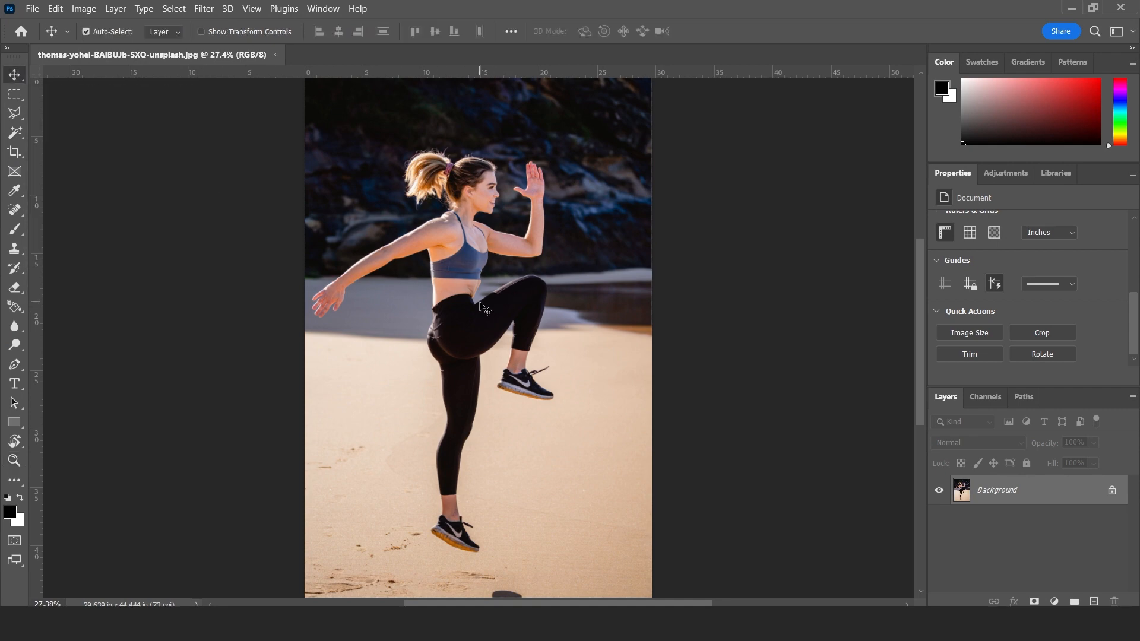
pyautogui.moveTo(1066, 494); pyautogui.dragTo(1094, 600)
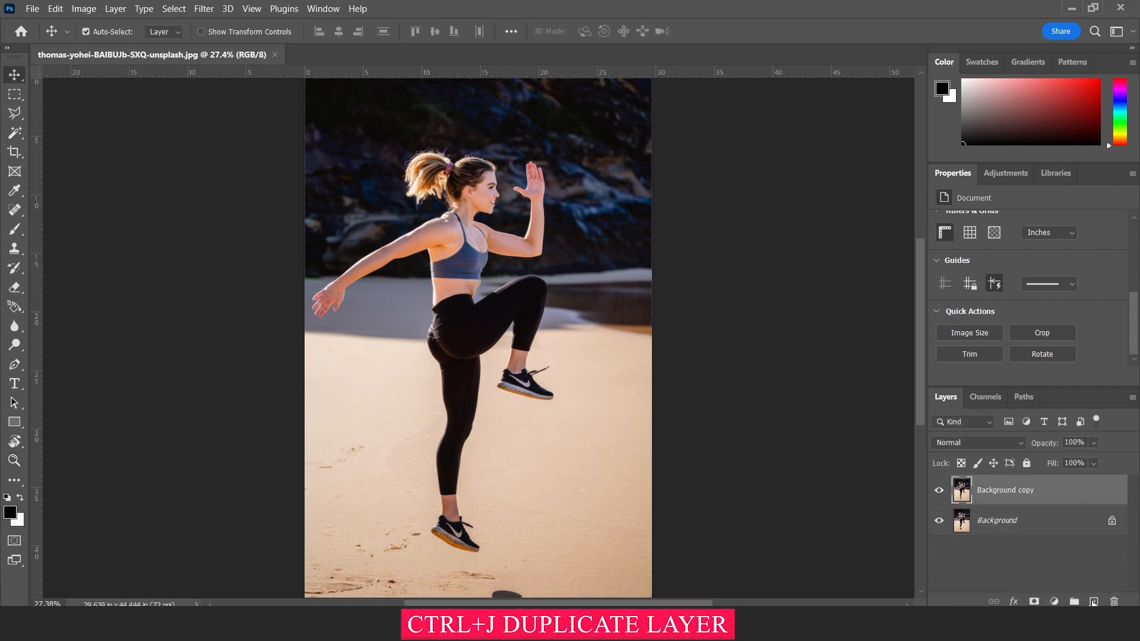
pyautogui.click(1111, 521)
# Remove the background around the woman on the Background copy layer.
pyautogui.click(1044, 492)
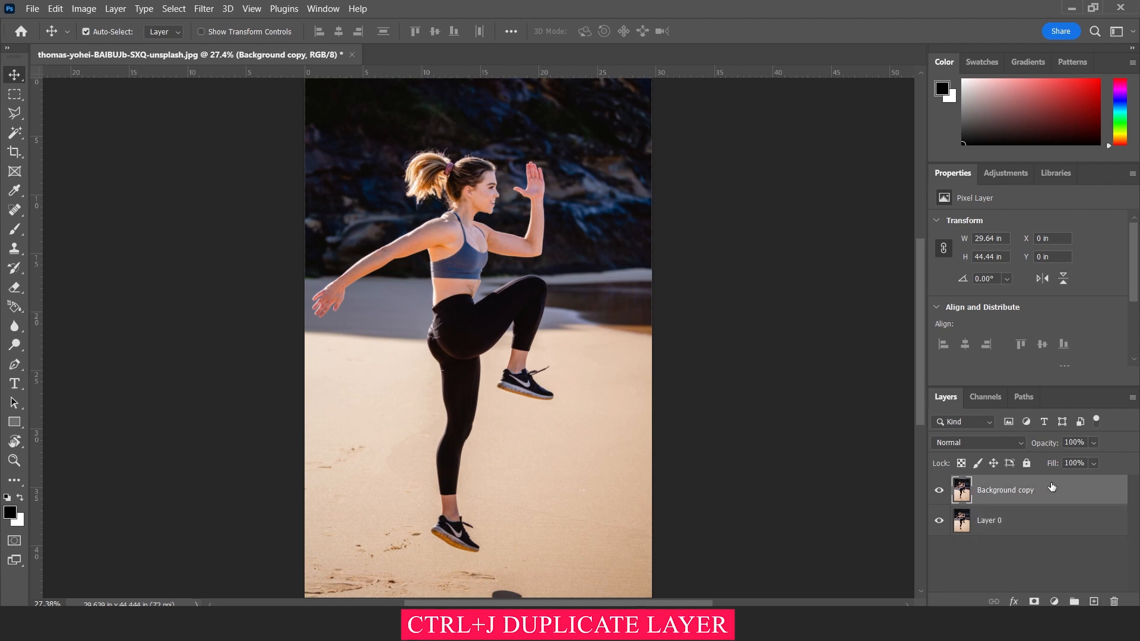
pyautogui.scroll(-2, 1073, 306)
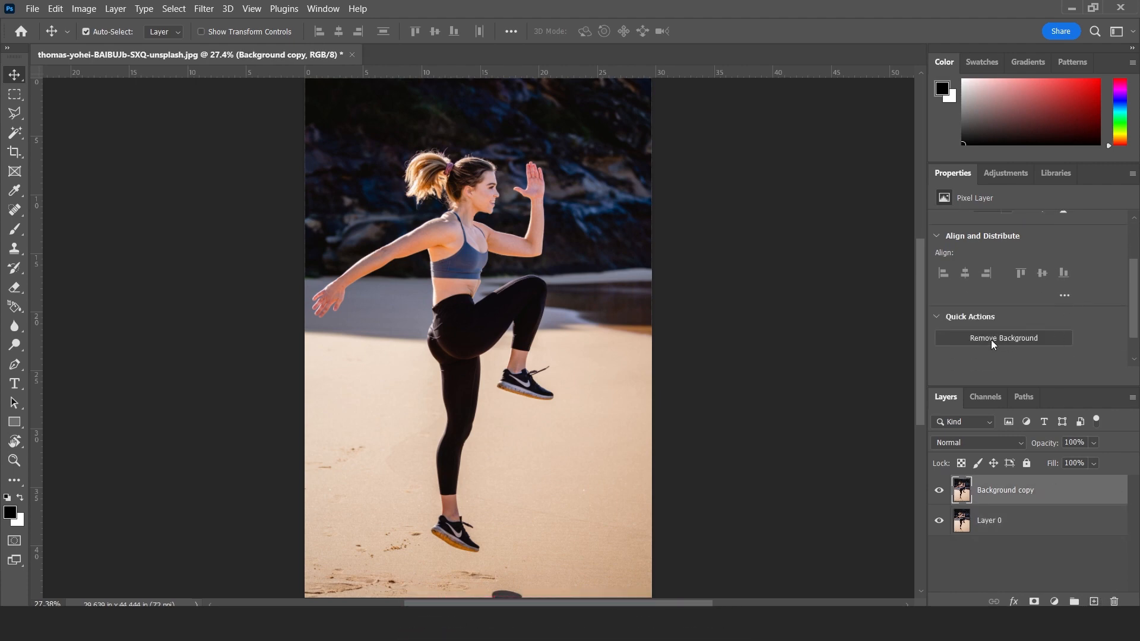
pyautogui.scroll(-1, 997, 332)
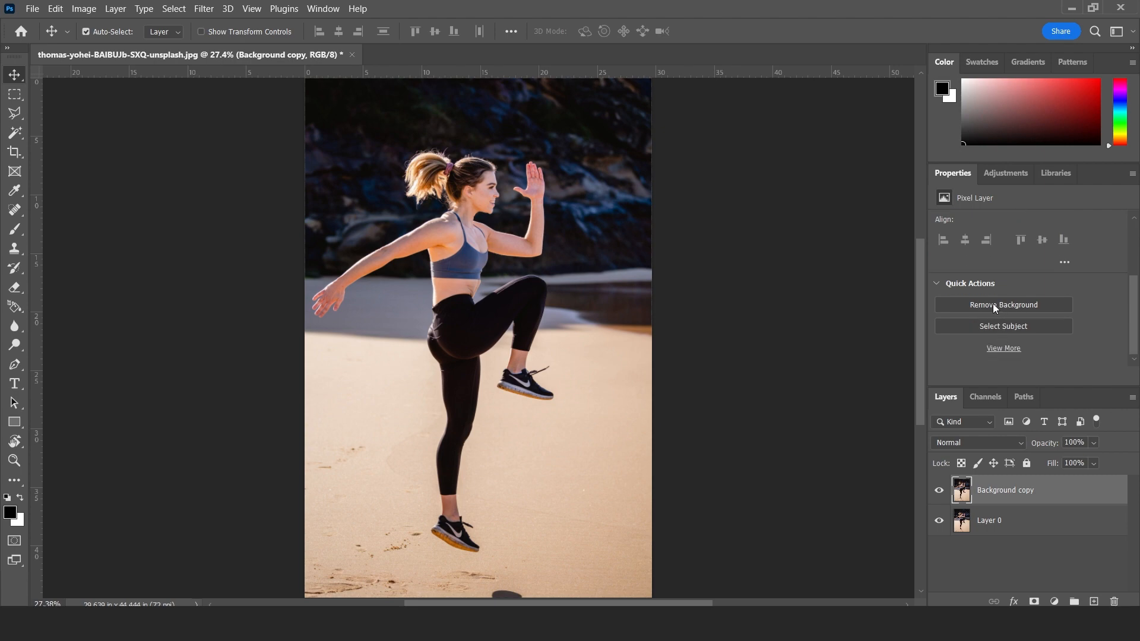
pyautogui.click(993, 304)
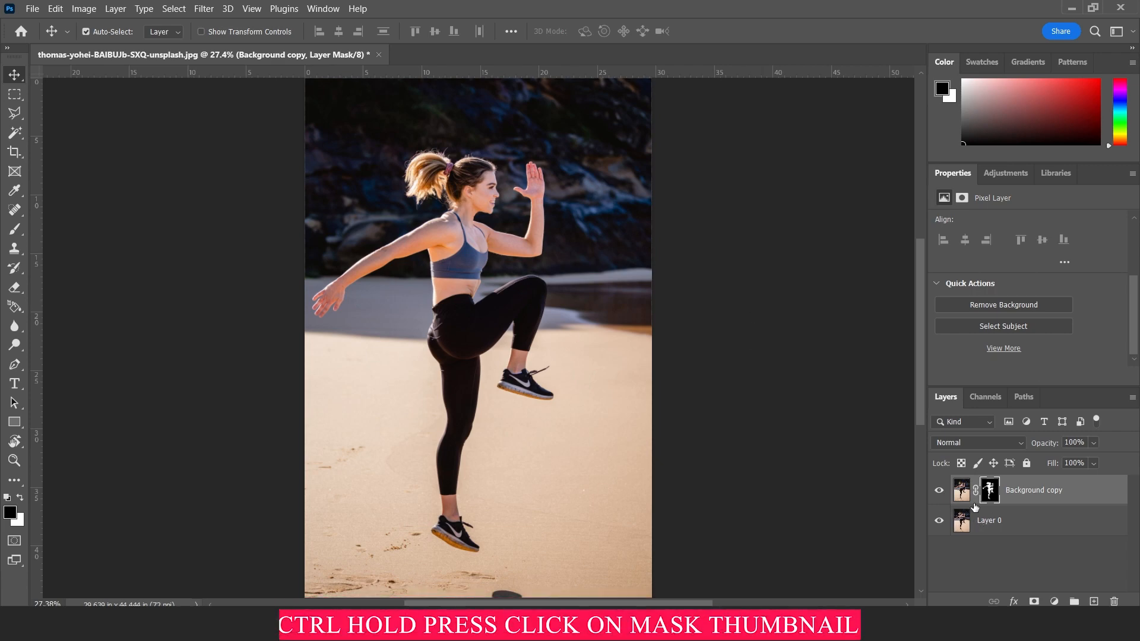
# Load the Background copy layer's mask as a selection and make Layer 0 the active layer.
pyautogui.keyDown('ctrl'); pyautogui.click(990, 491); pyautogui.keyUp('ctrl')
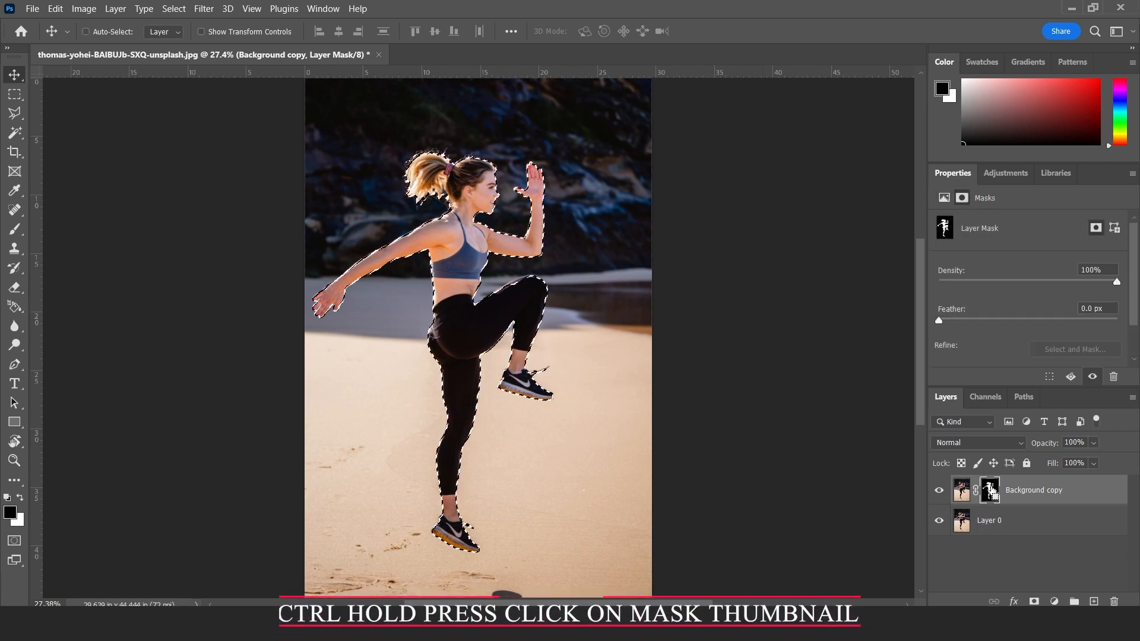
pyautogui.click(1001, 525)
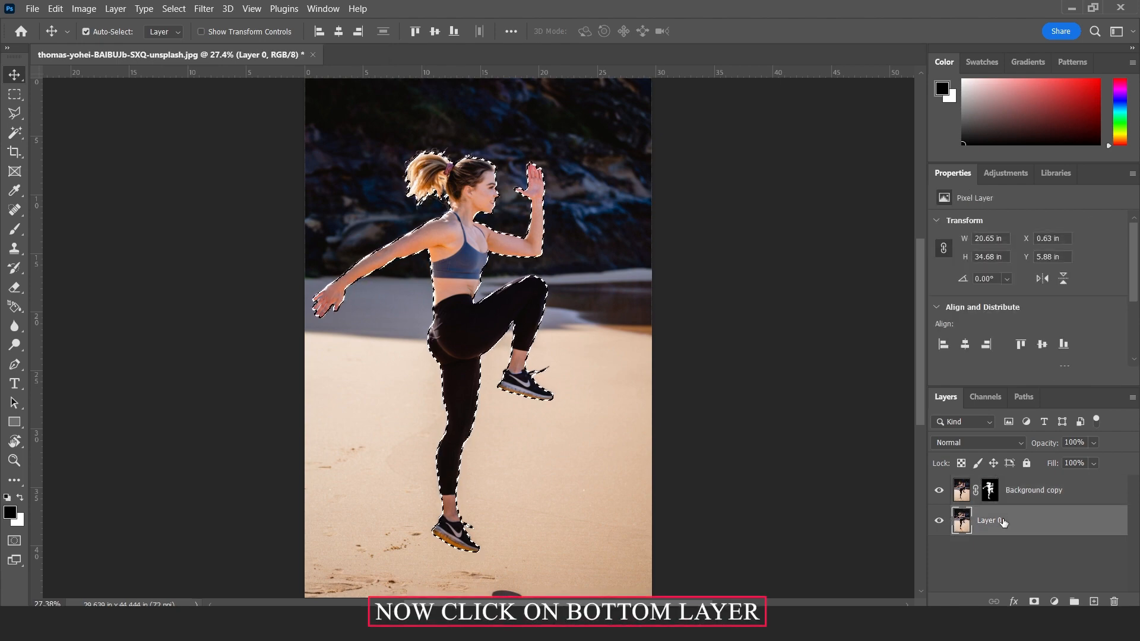
# Try to contract the selection around the woman by 10 pixels.
pyautogui.click(173, 9)
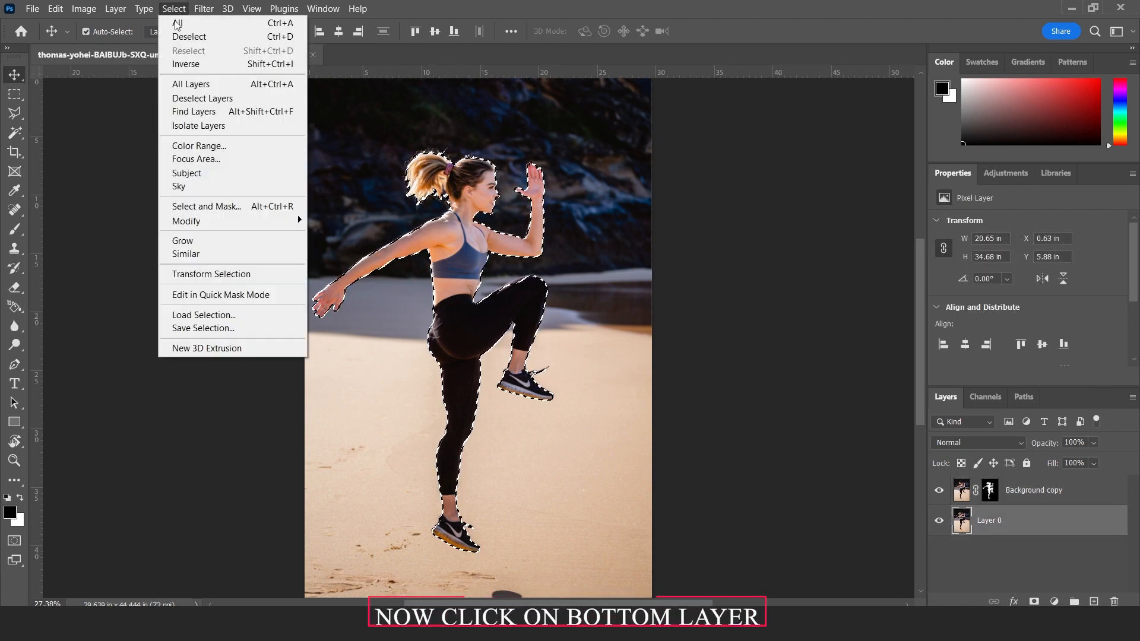
pyautogui.moveTo(217, 219)
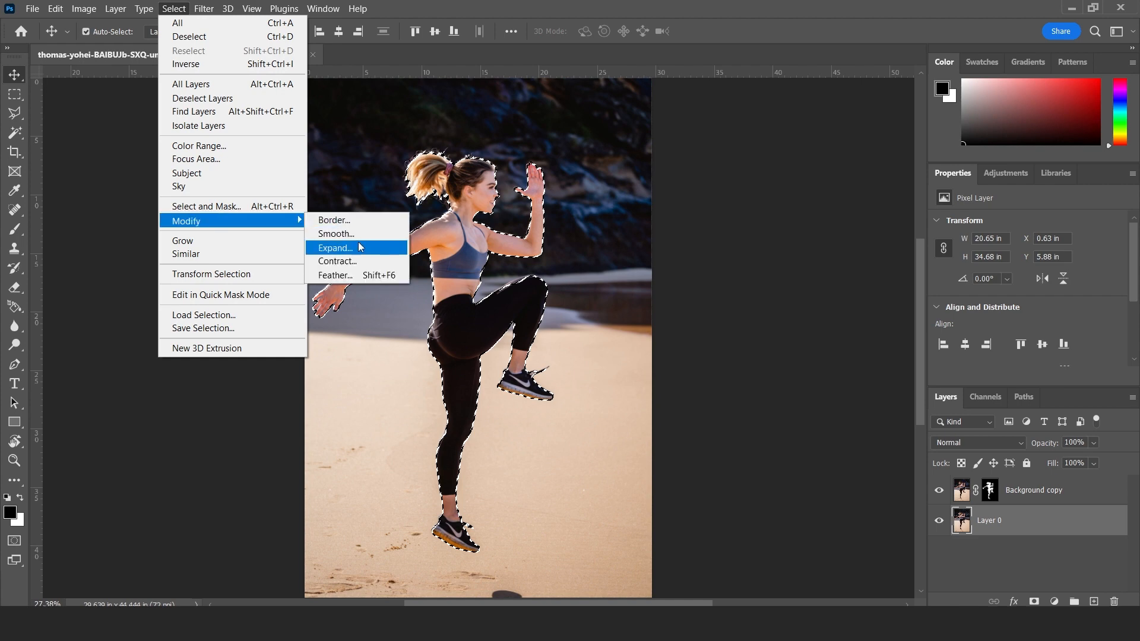
pyautogui.click(361, 261)
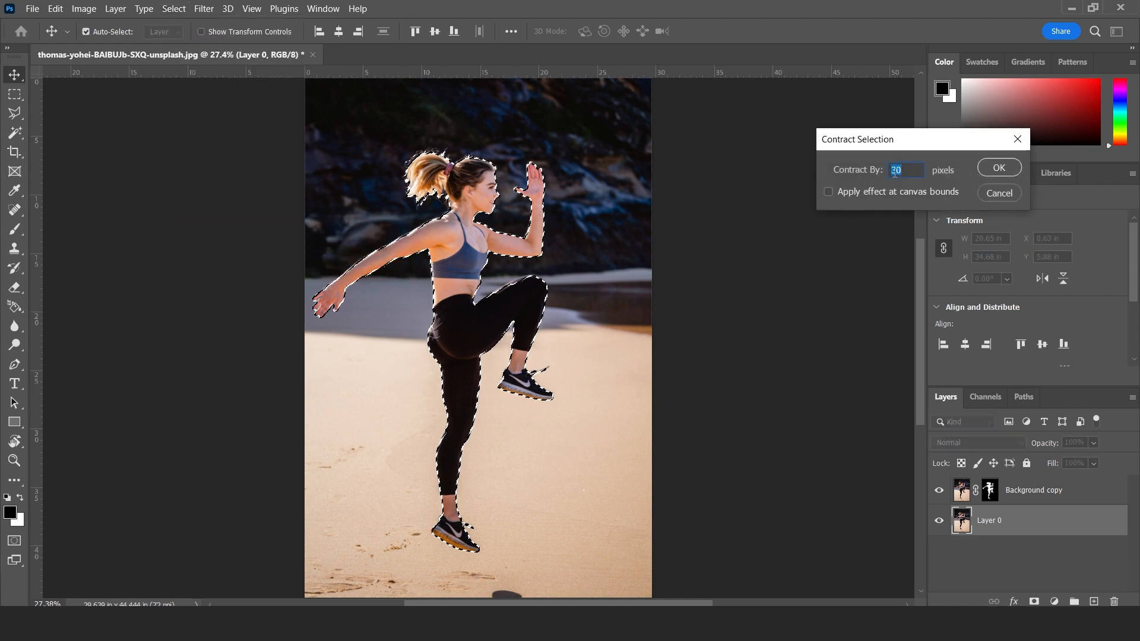
pyautogui.write('1')
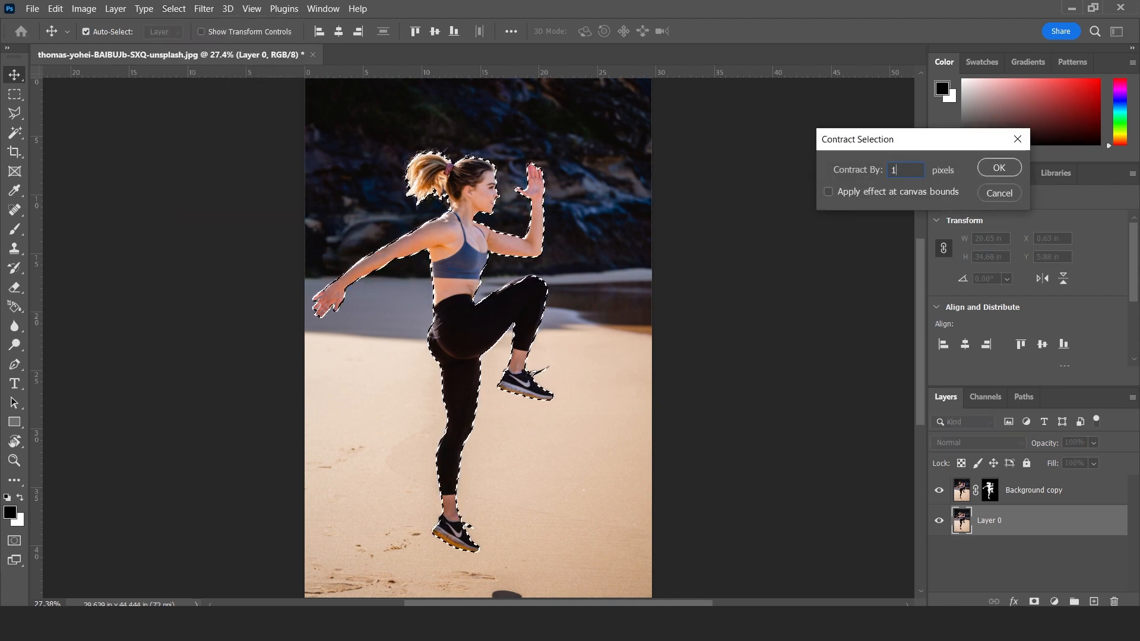
pyautogui.write('0')
pyautogui.press('Return')
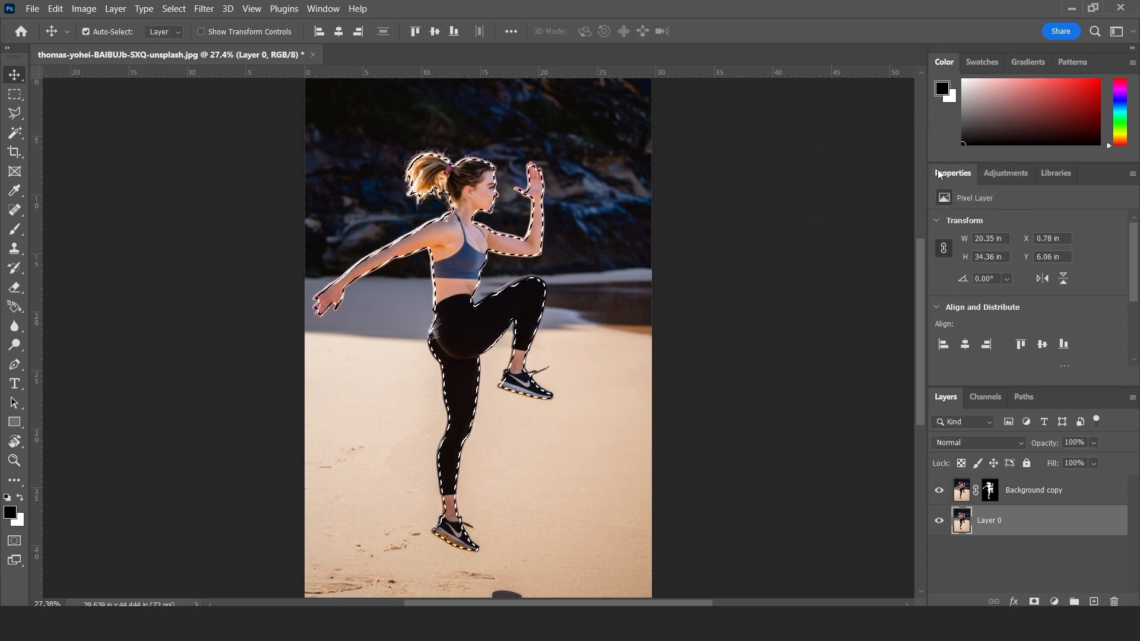
# Expand the selection around the woman by 30 pixels.
pyautogui.click(172, 8)
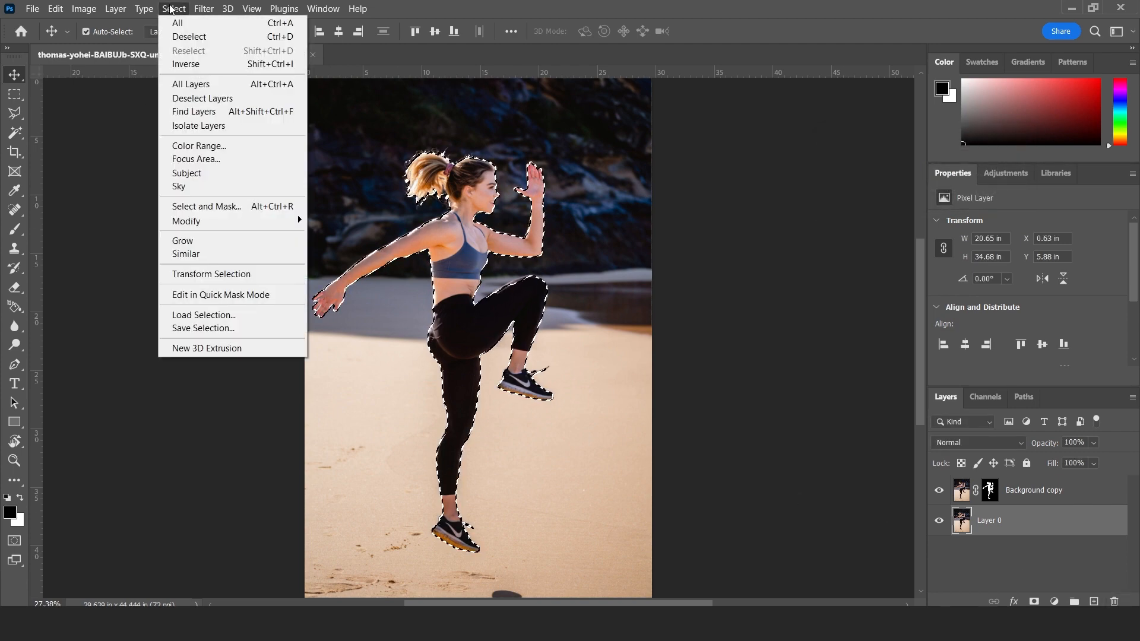
pyautogui.moveTo(256, 224)
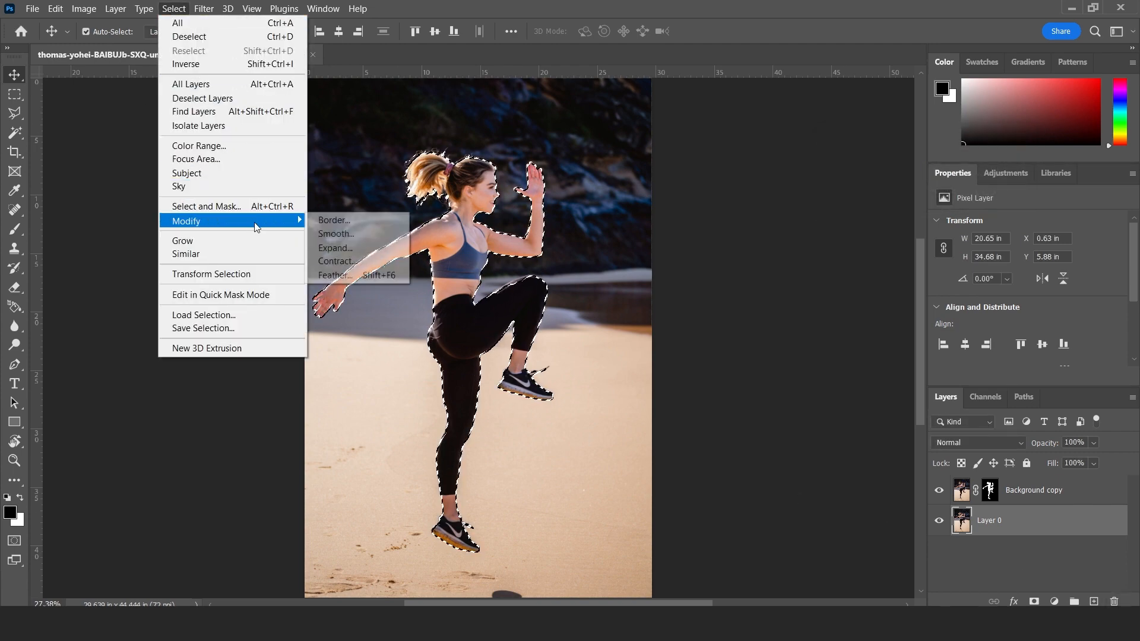
pyautogui.click(353, 248)
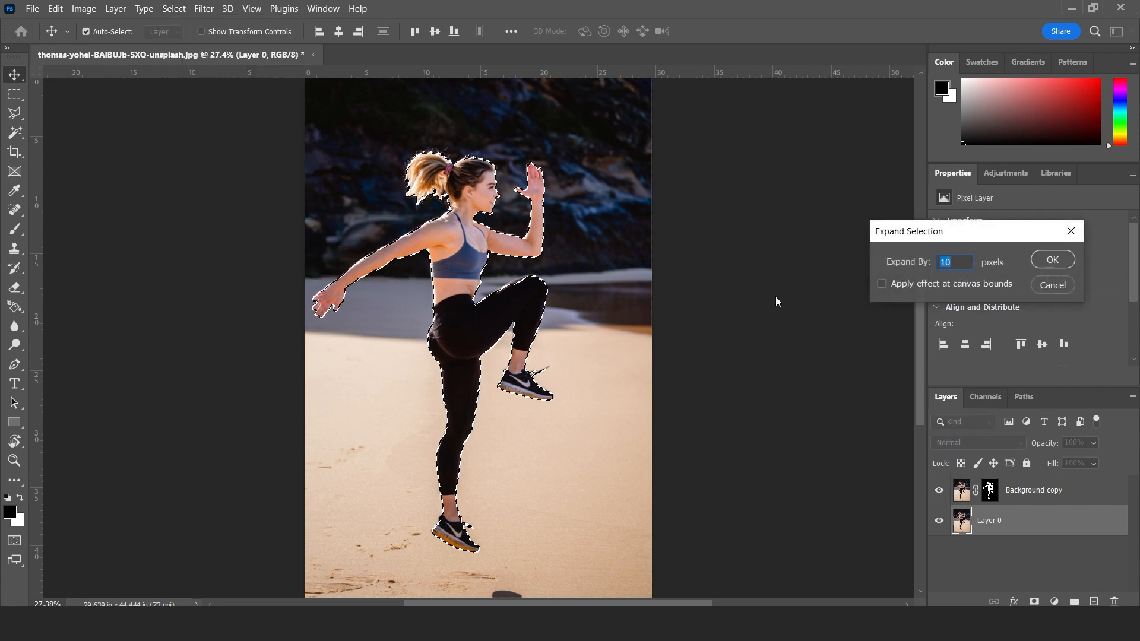
pyautogui.write('30')
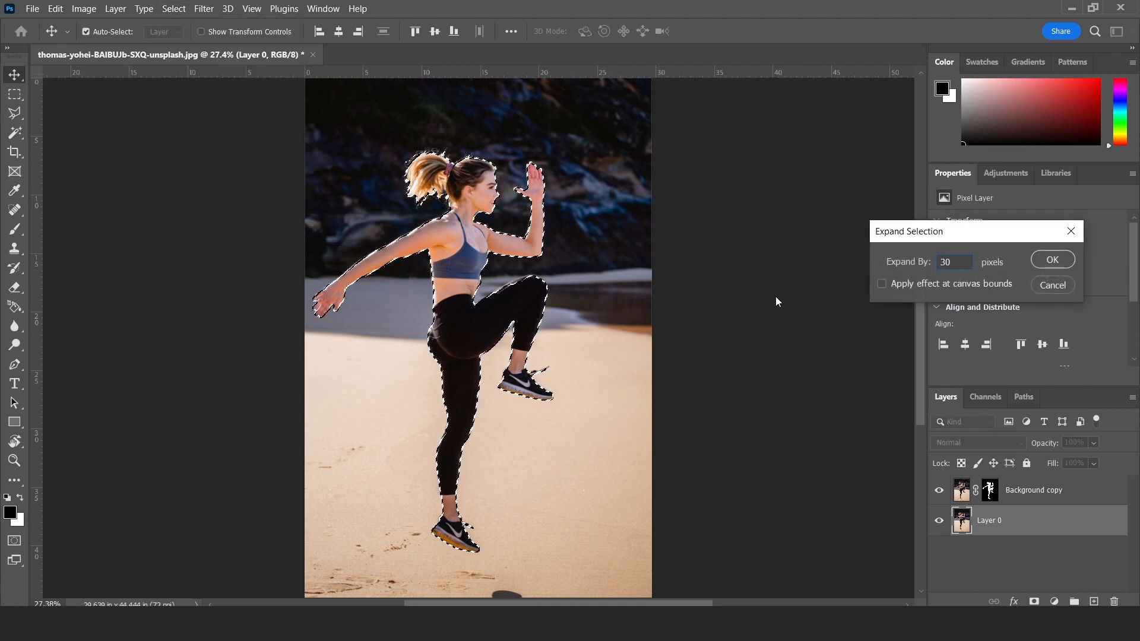
pyautogui.press('Return')
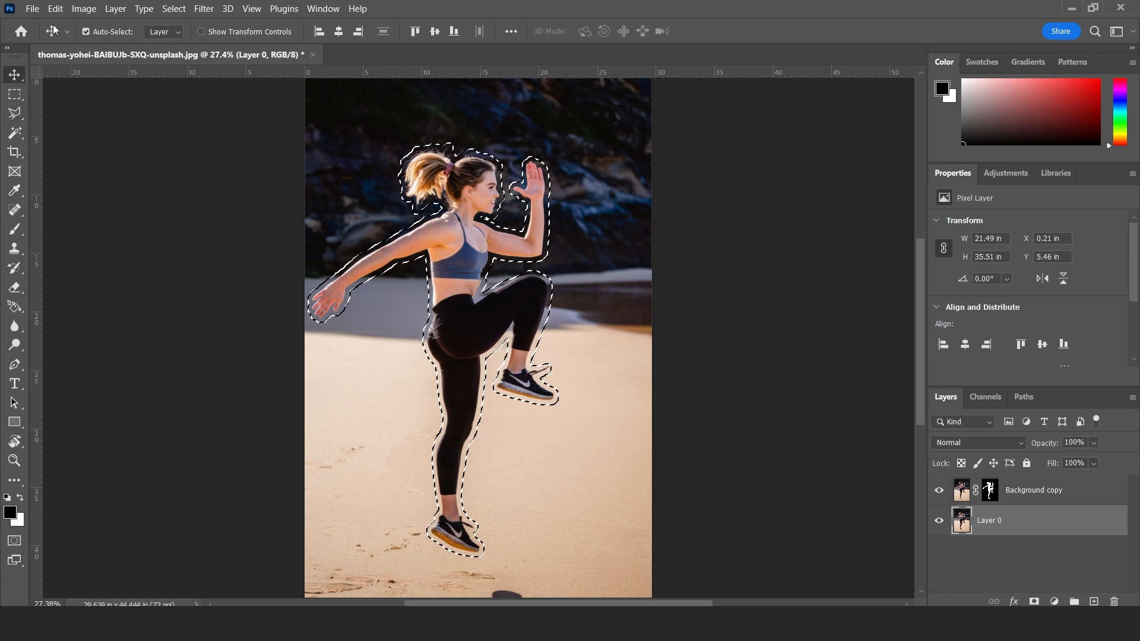
# Fill the selected area of Layer 0 using Content-Aware in Normal mode at 100% opacity.
pyautogui.click(55, 8)
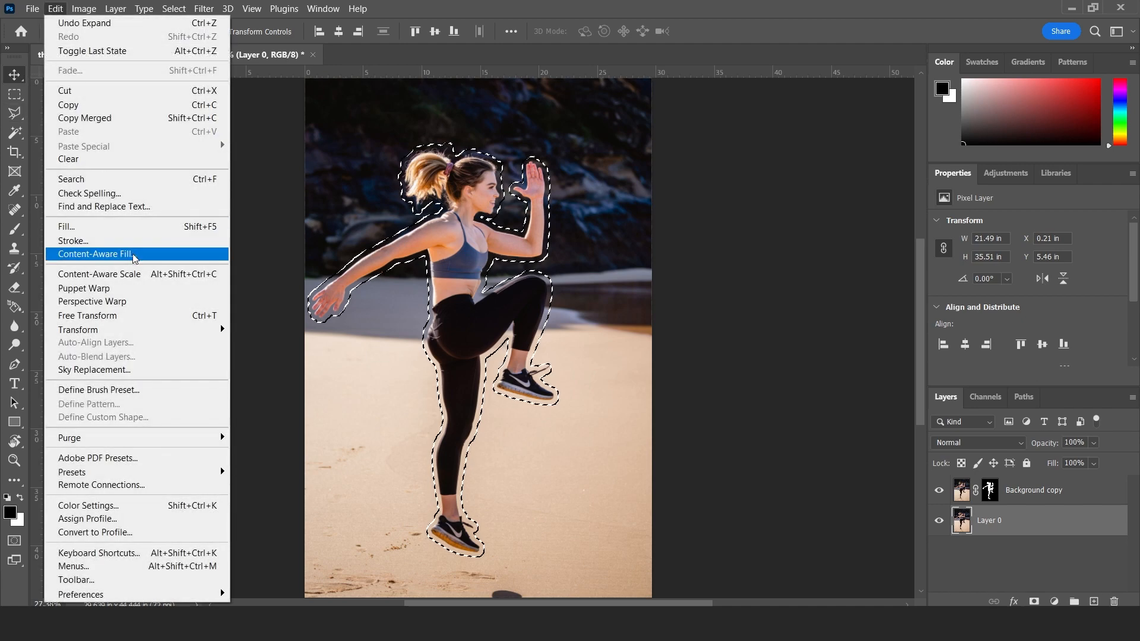
pyautogui.click(98, 227)
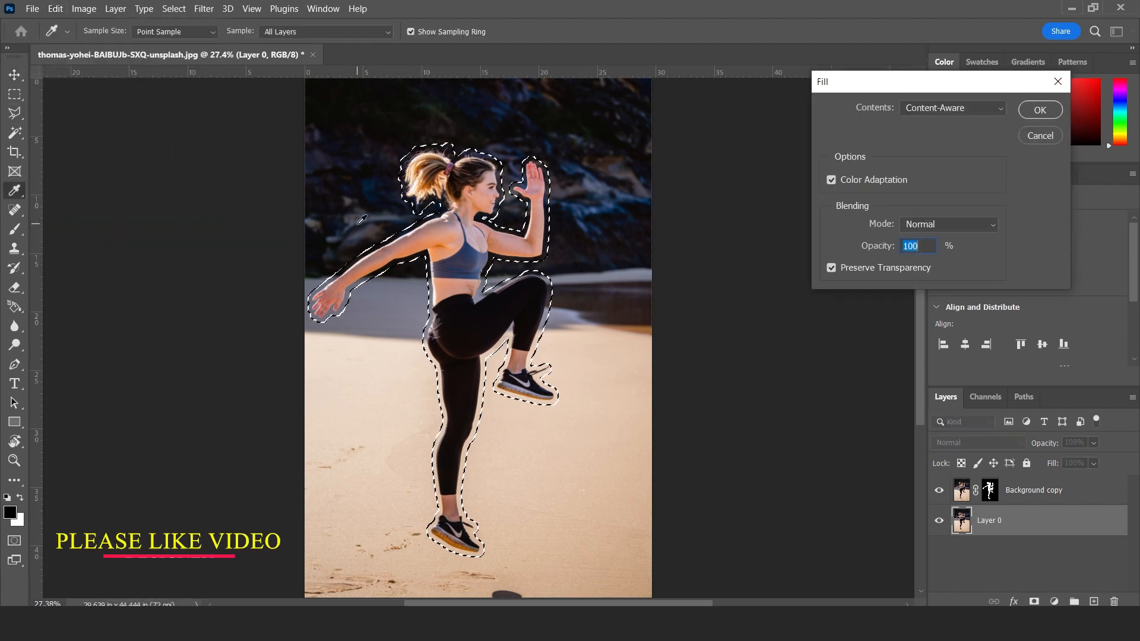
pyautogui.click(1039, 109)
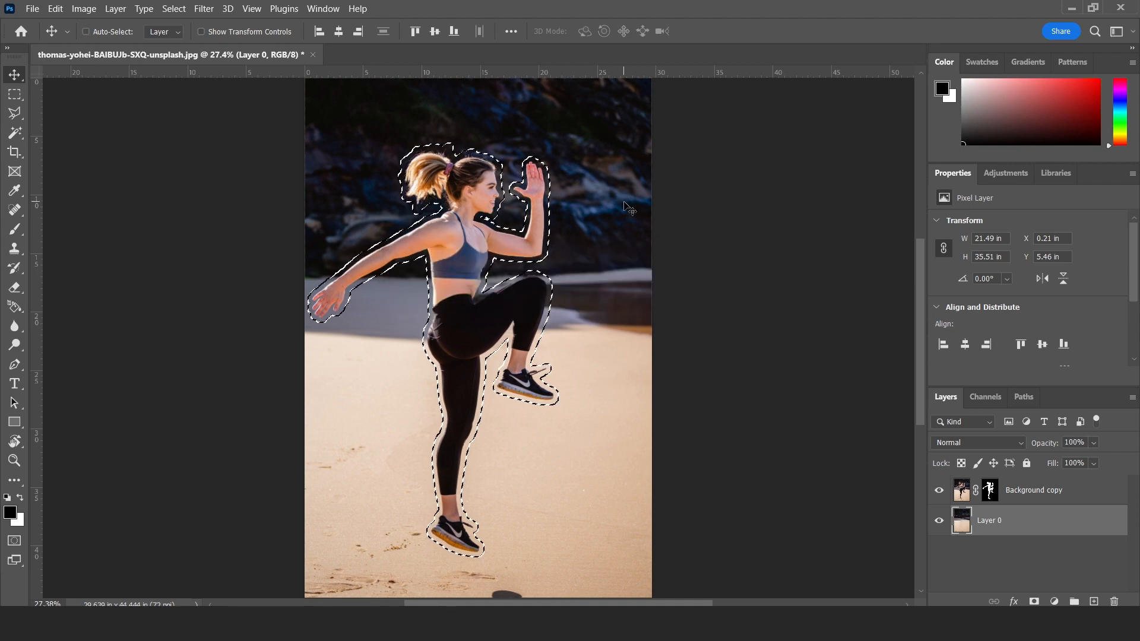
# Clear the selection and toggle the Background copy layer's visibility to check the filled background underneath.
pyautogui.click(179, 9)
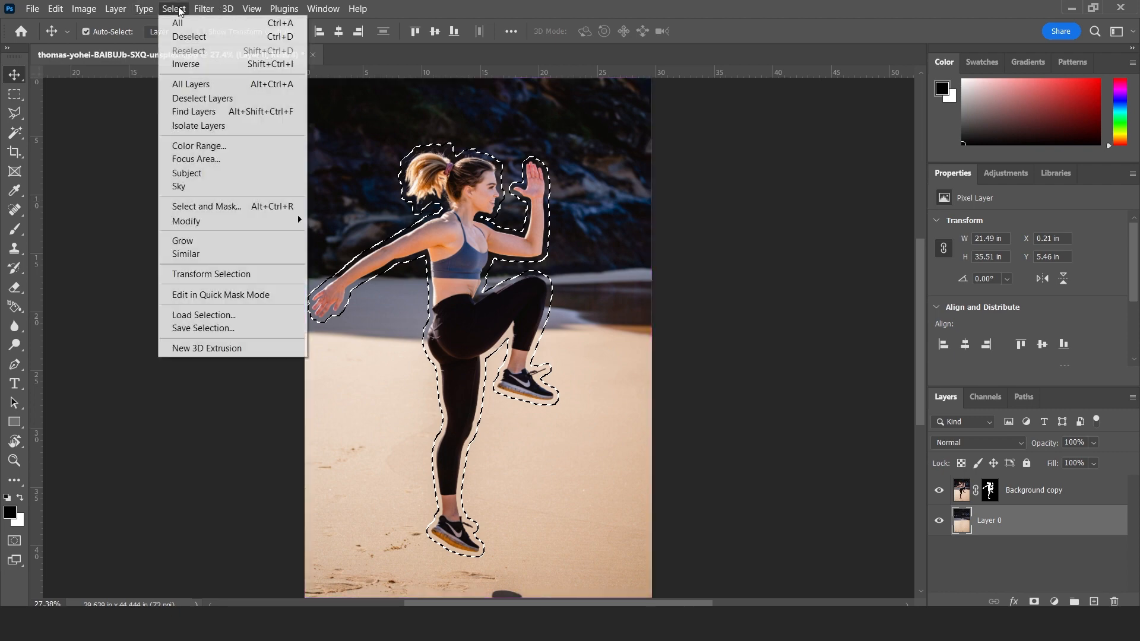
pyautogui.click(200, 38)
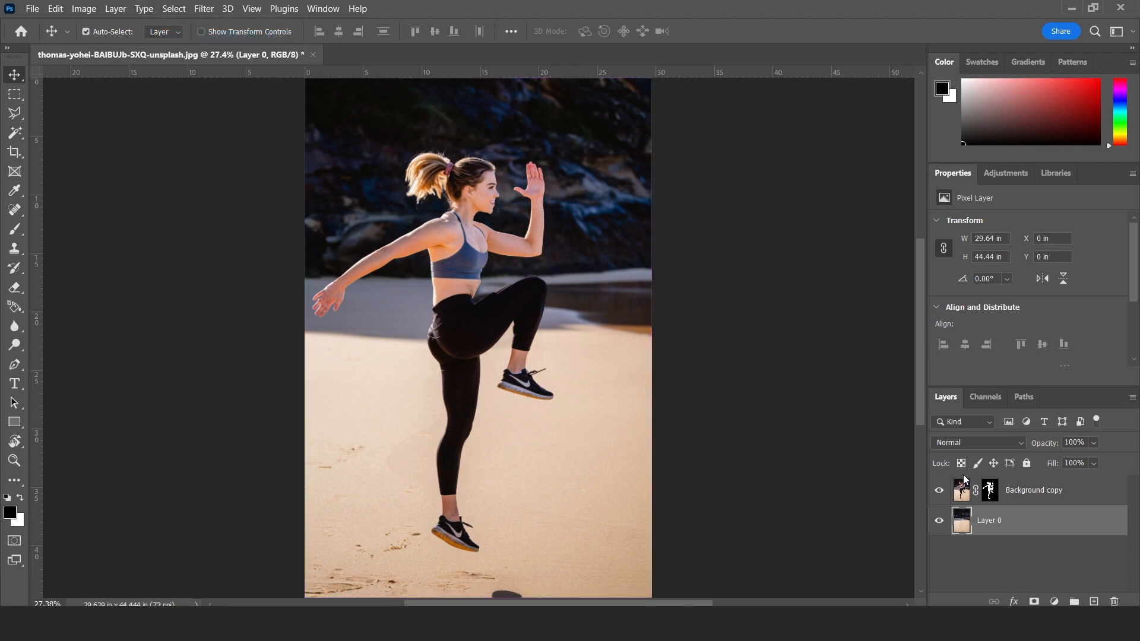
pyautogui.click(937, 490)
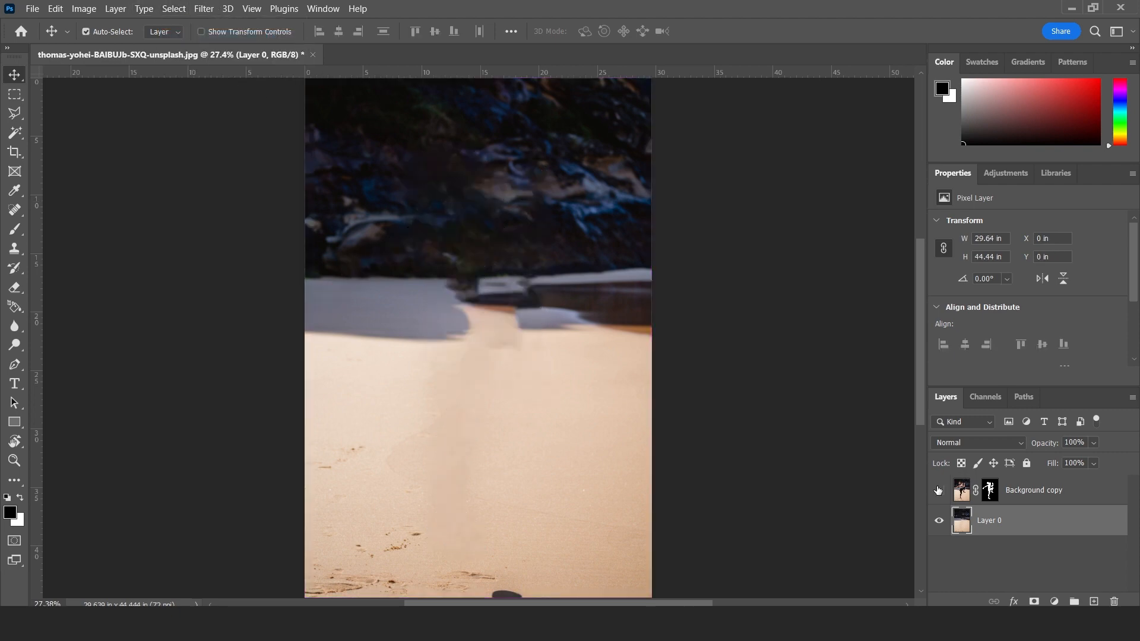
pyautogui.click(938, 490)
pyautogui.click(938, 491)
pyautogui.click(938, 490)
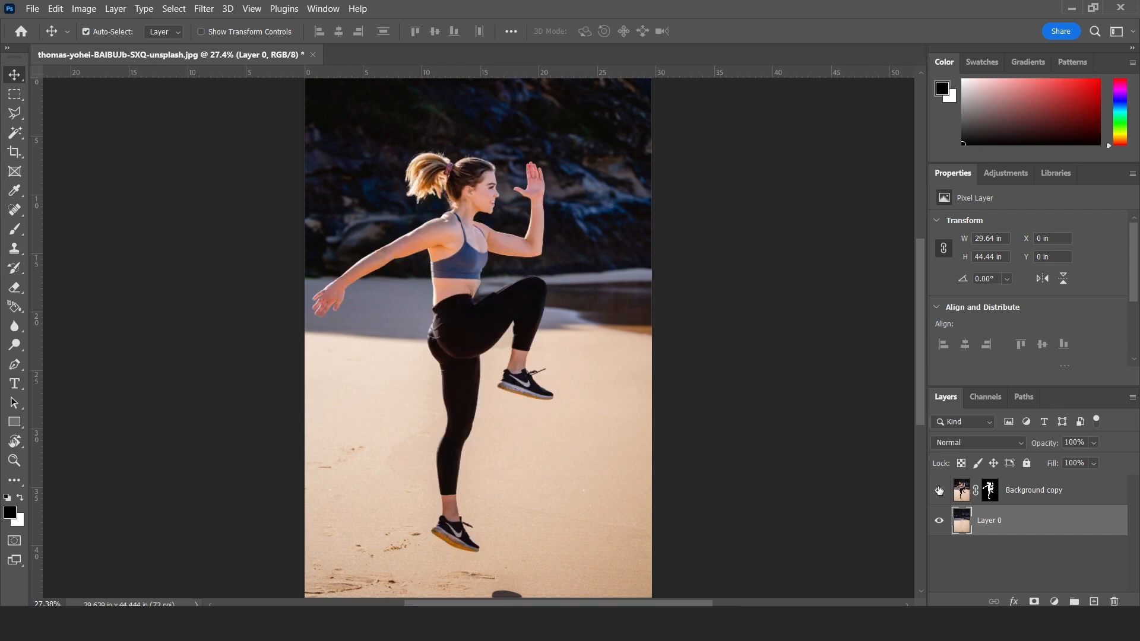
# Convert the Background copy layer to a smart object.
pyautogui.click(1028, 492)
pyautogui.rightClick(1048, 490)
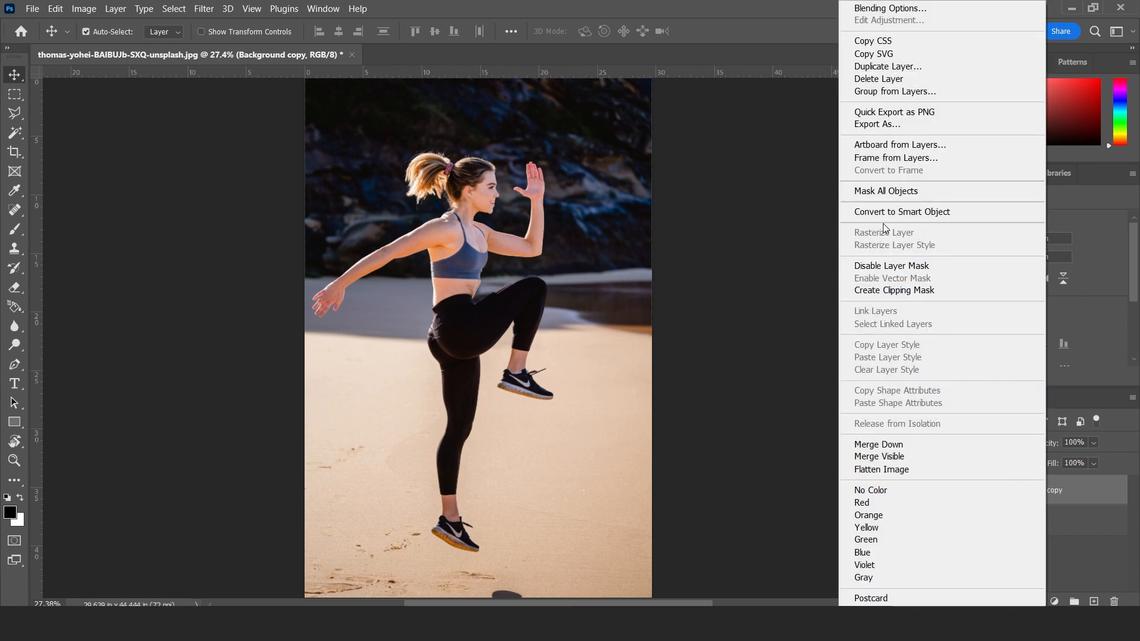
pyautogui.click(905, 211)
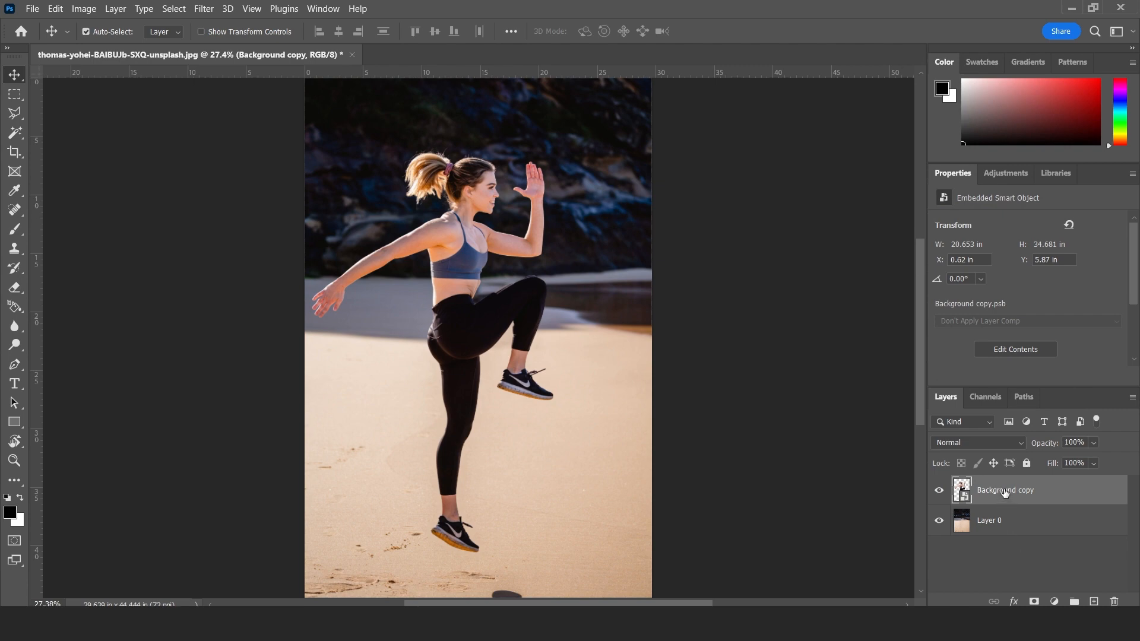
# Apply Puppet Warp with pins at the standing leg's ankle, knee and thigh, and bend the lower leg up and backward.
pyautogui.click(56, 8)
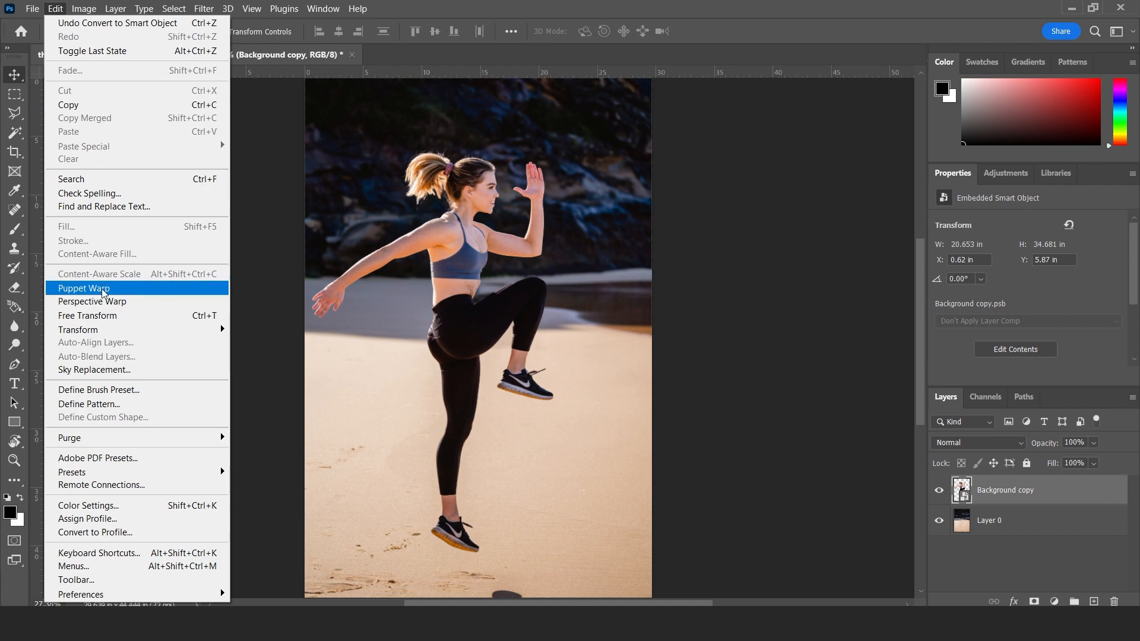
pyautogui.click(84, 288)
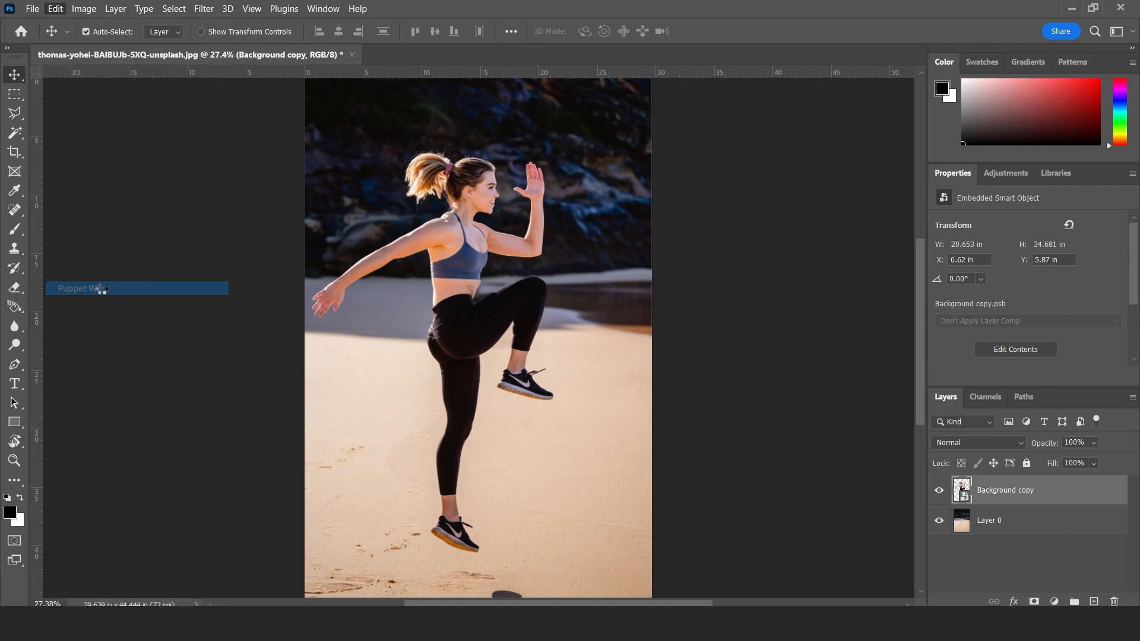
pyautogui.click(455, 517)
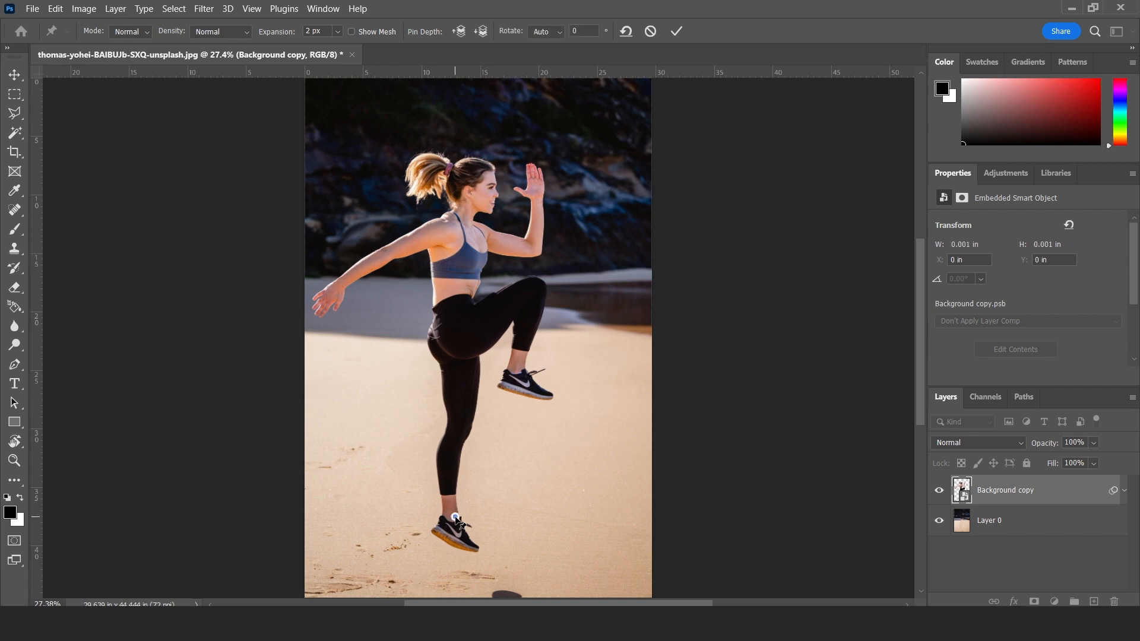
pyautogui.click(453, 434)
pyautogui.click(463, 364)
pyautogui.moveTo(455, 517); pyautogui.dragTo(407, 473)
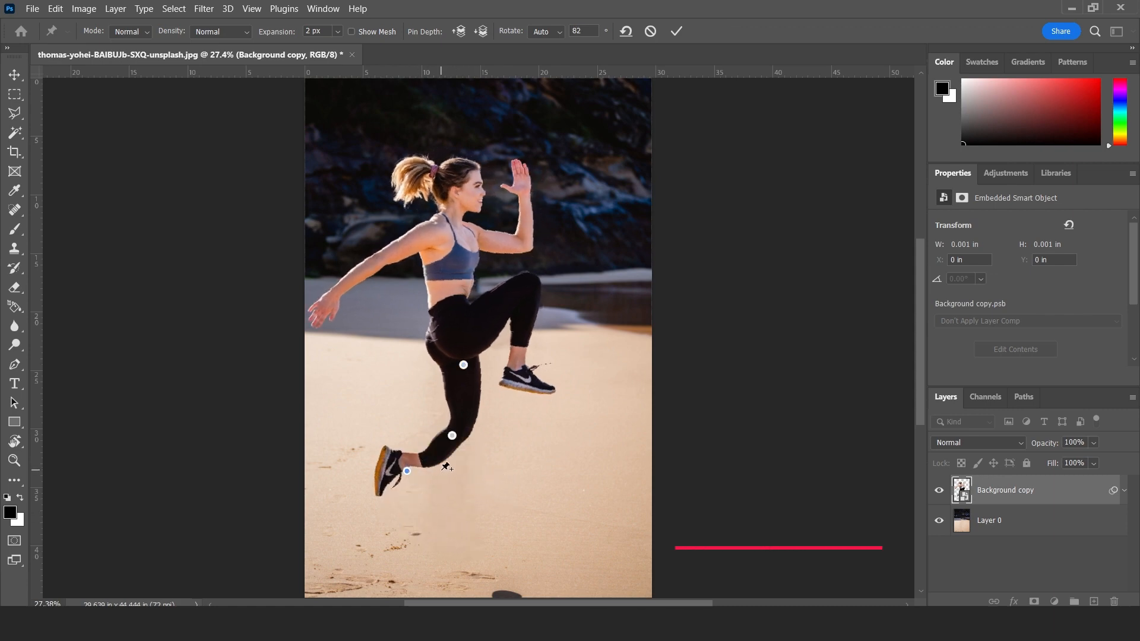
# Remove the ankle pin and undo its removal.
pyautogui.click(407, 472)
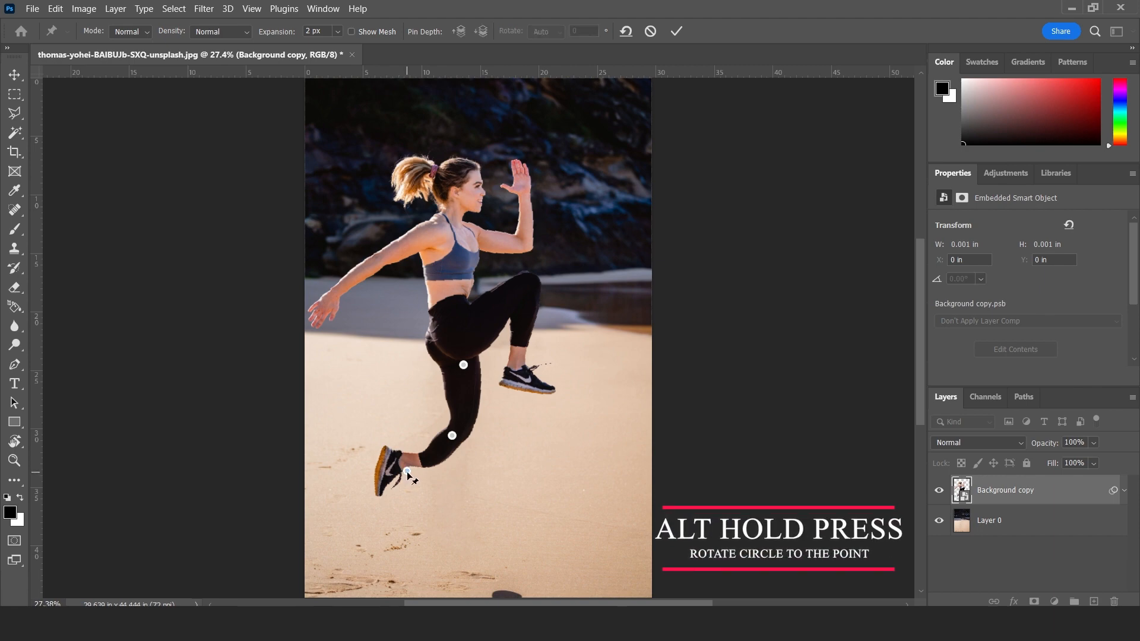
pyautogui.click(407, 471)
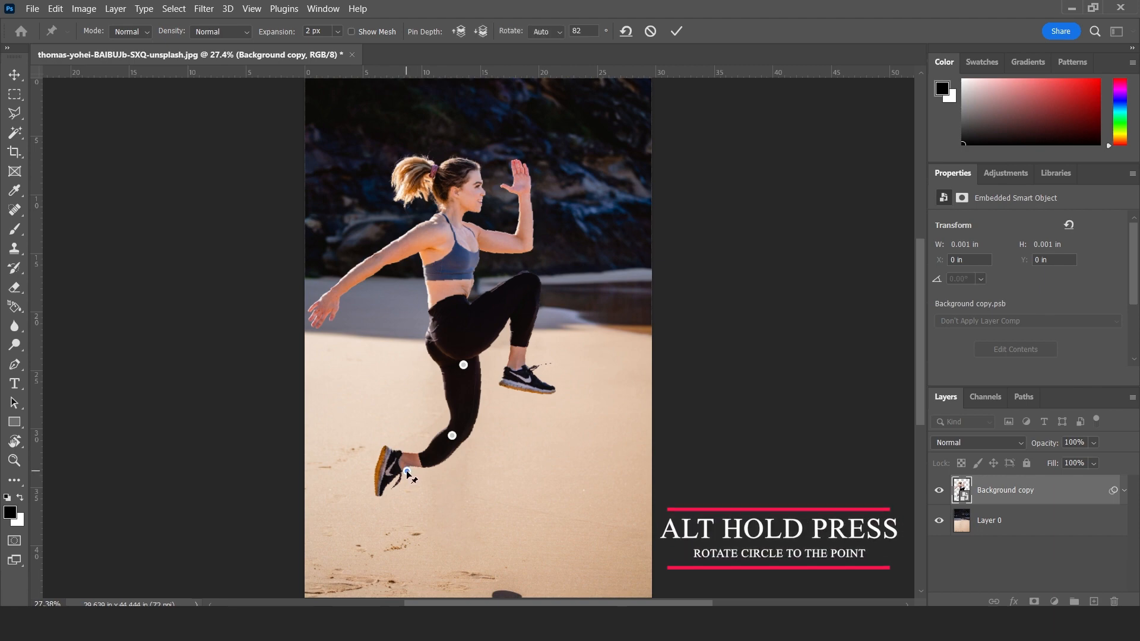
pyautogui.press('Delete')
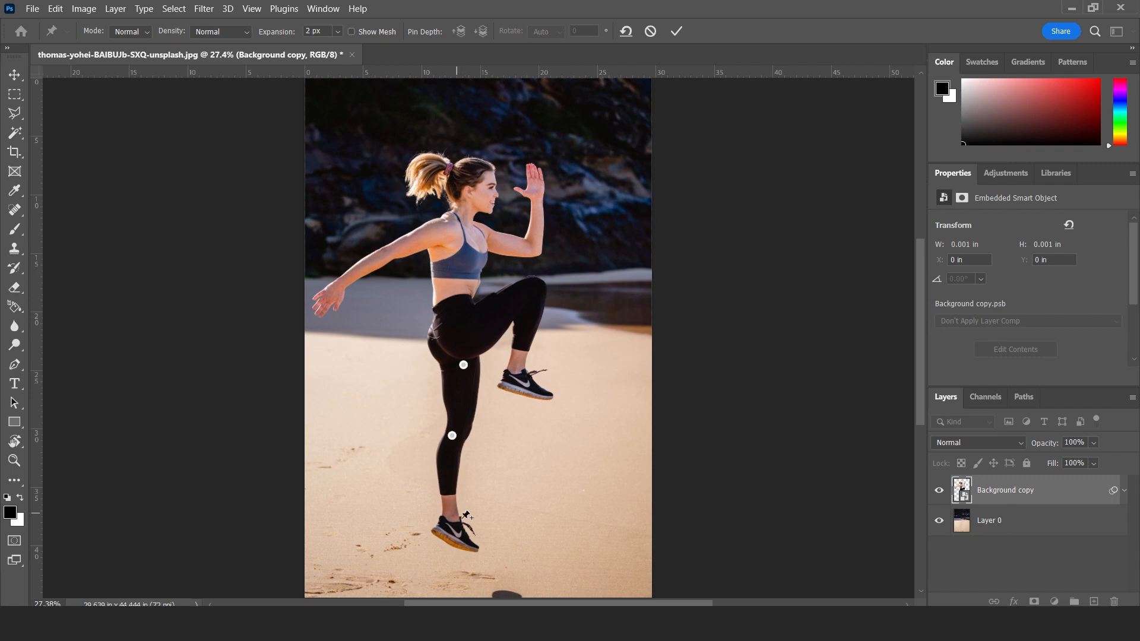
pyautogui.hotkey('ctrl', 'z')
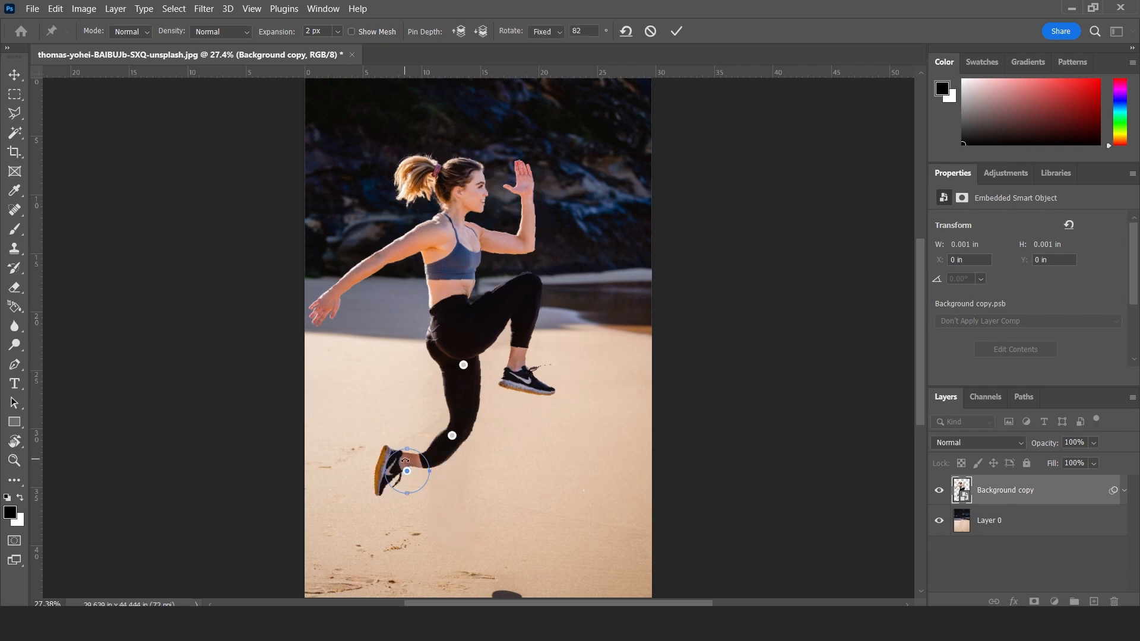
# Rotate the rear ankle's warp pin to a fixed 45° and nudge the rear knee's pin slightly upward.
pyautogui.moveTo(406, 440); pyautogui.dragTo(390, 452)
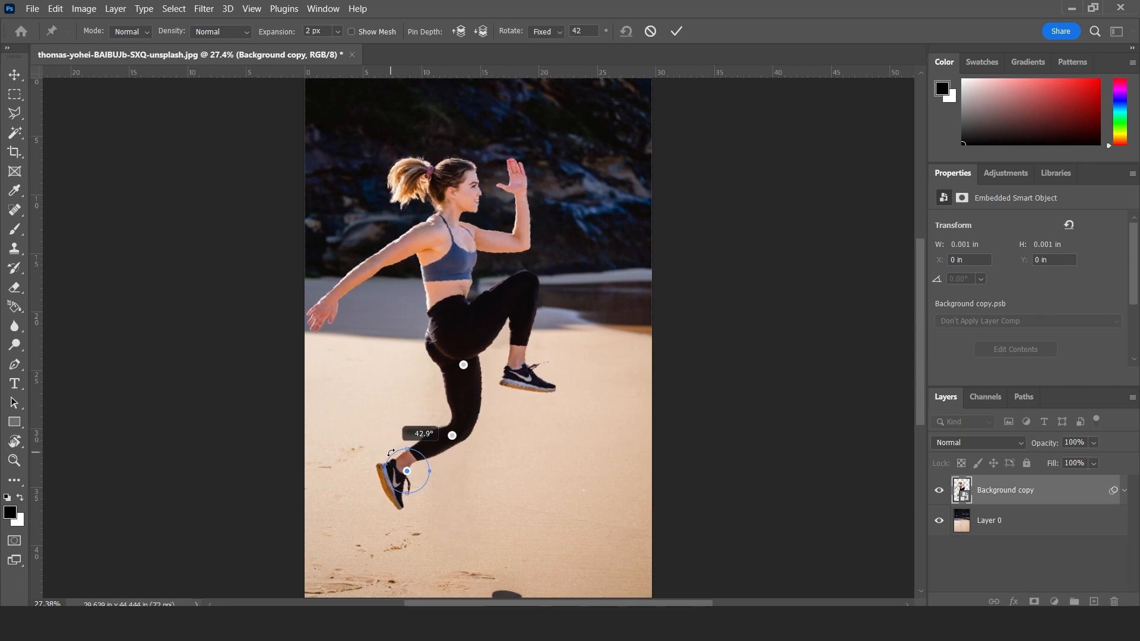
pyautogui.moveTo(391, 452); pyautogui.dragTo(392, 453)
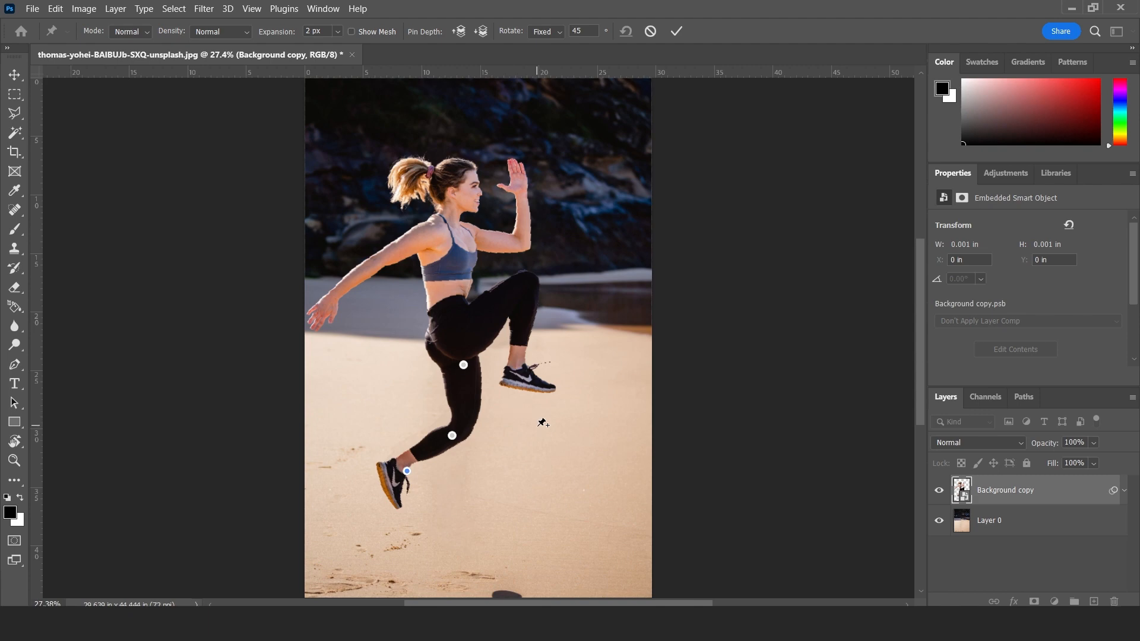
pyautogui.moveTo(452, 437); pyautogui.dragTo(453, 426)
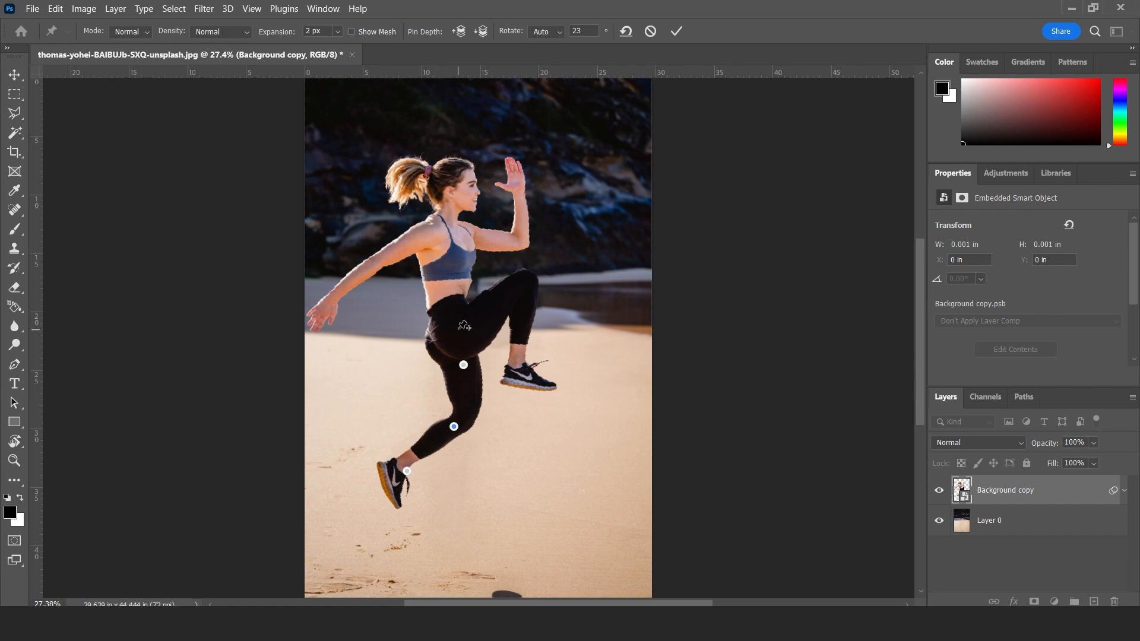
# Add warp pins at the hip and the base of the neck, and shift the upper body slightly forward.
pyautogui.click(448, 321)
pyautogui.click(444, 212)
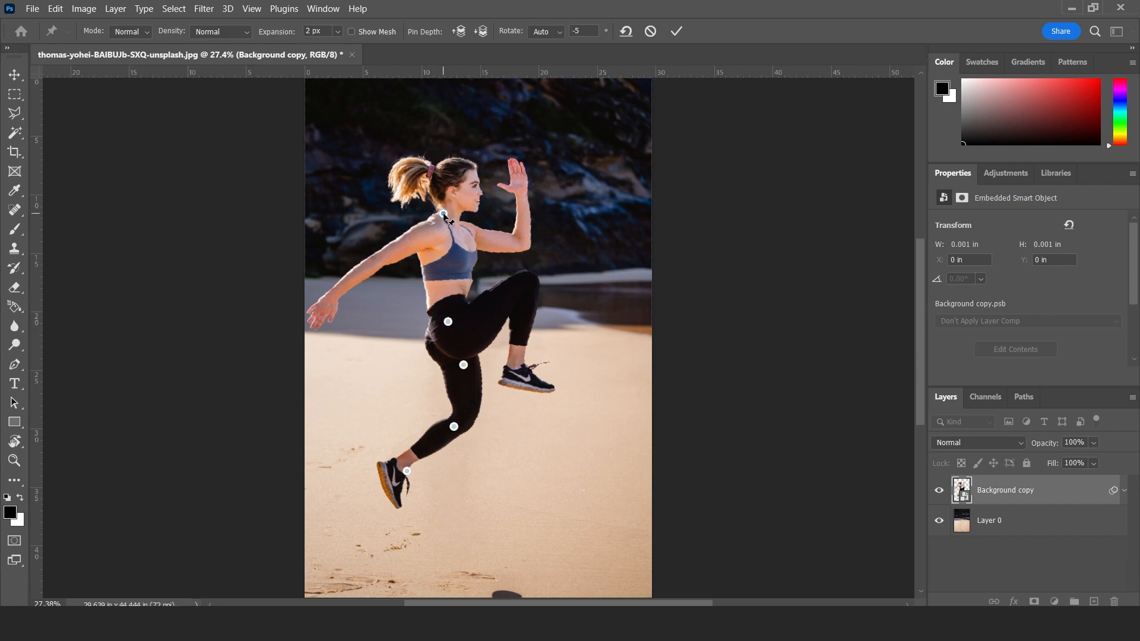
pyautogui.moveTo(458, 183); pyautogui.dragTo(453, 211)
# Pin the raised leg's foot, knee and shin, rotate the foot to -22°, and move the foot and shin forward.
pyautogui.click(523, 380)
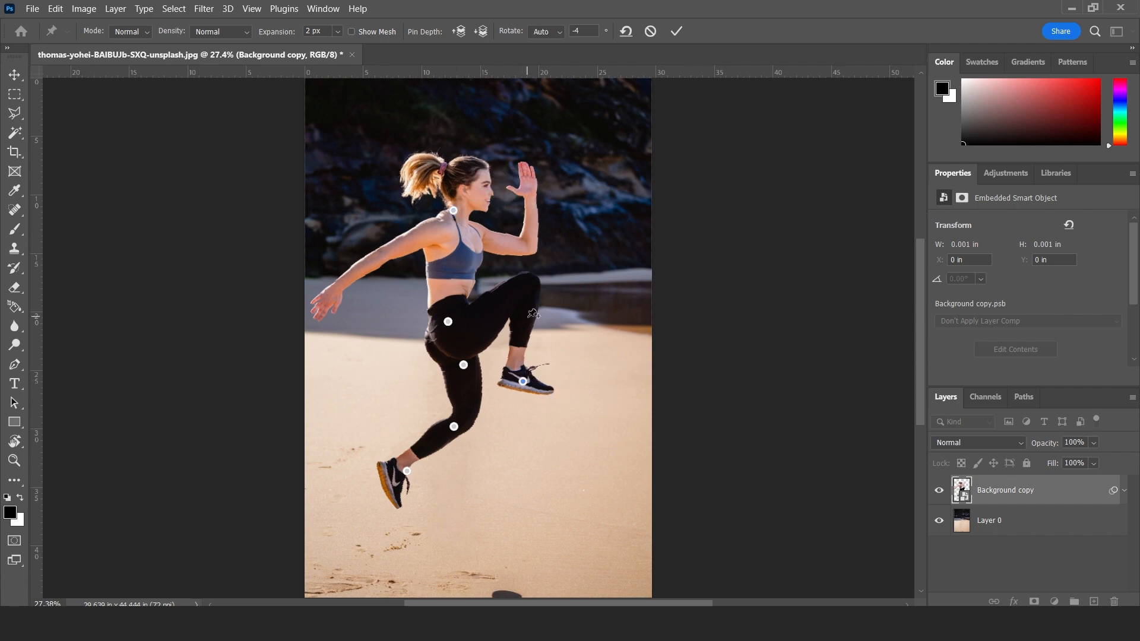
pyautogui.click(522, 285)
pyautogui.press('alt')
pyautogui.press('alt')
pyautogui.moveTo(553, 395)
pyautogui.mouseDown()
pyautogui.moveTo(557, 383)
pyautogui.moveTo(531, 387)
pyautogui.moveTo(543, 392)
pyautogui.mouseUp()
pyautogui.click(516, 333)
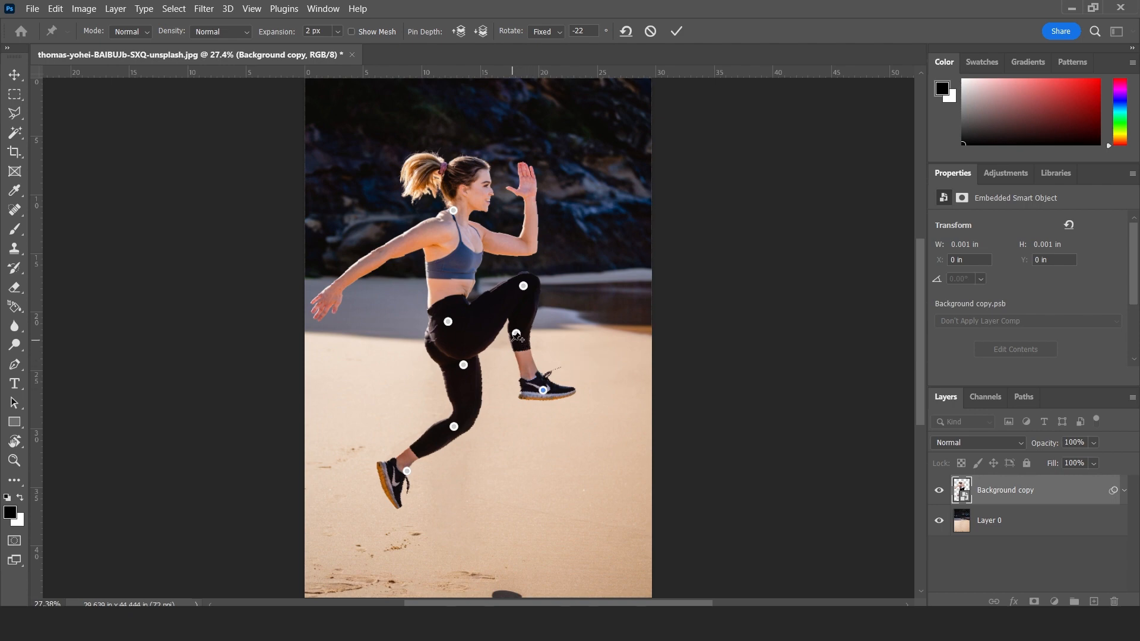
pyautogui.moveTo(516, 333)
pyautogui.mouseDown()
pyautogui.moveTo(537, 344)
pyautogui.moveTo(525, 341)
pyautogui.mouseUp()
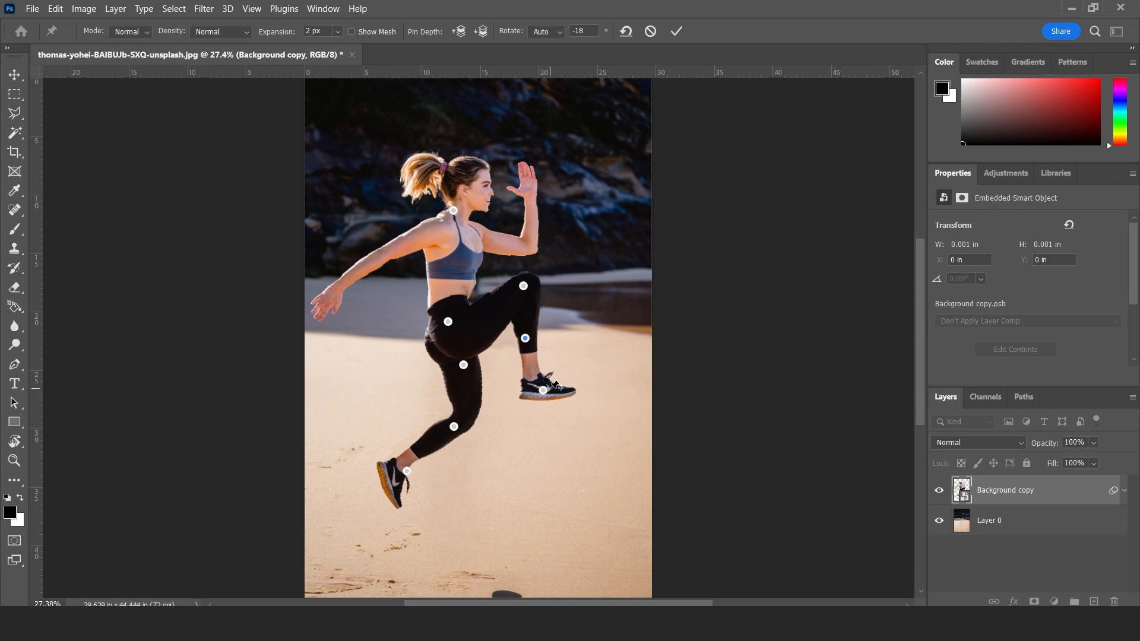
# Lower the raised leg's knee and shin pins slightly and rotate its foot pin to -27°.
pyautogui.moveTo(523, 286); pyautogui.dragTo(521, 296)
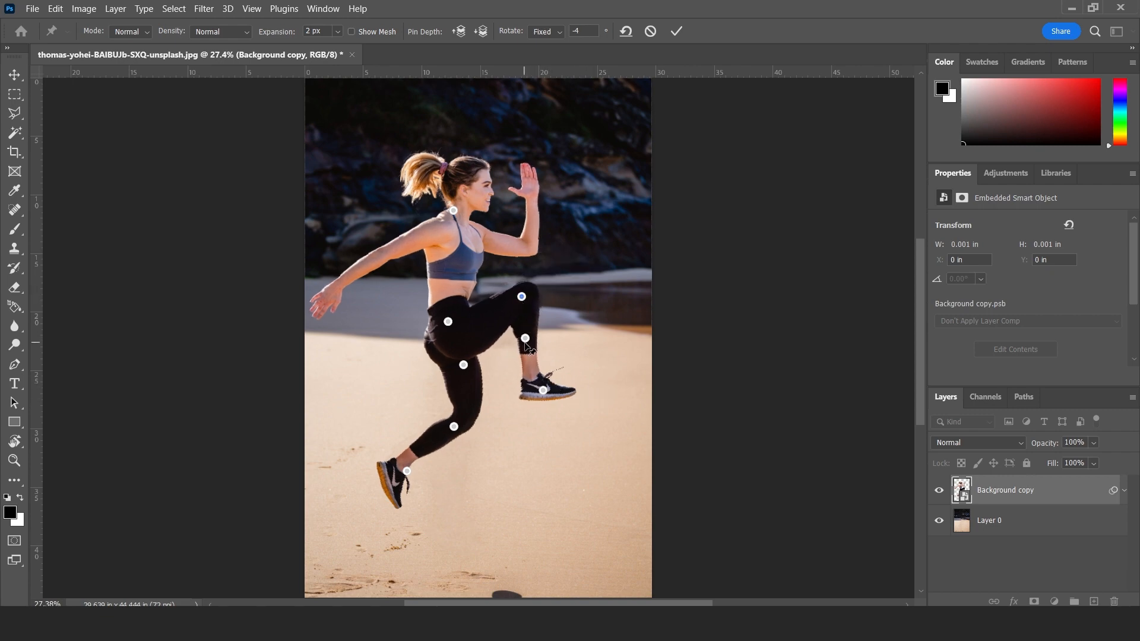
pyautogui.moveTo(525, 339); pyautogui.dragTo(525, 350)
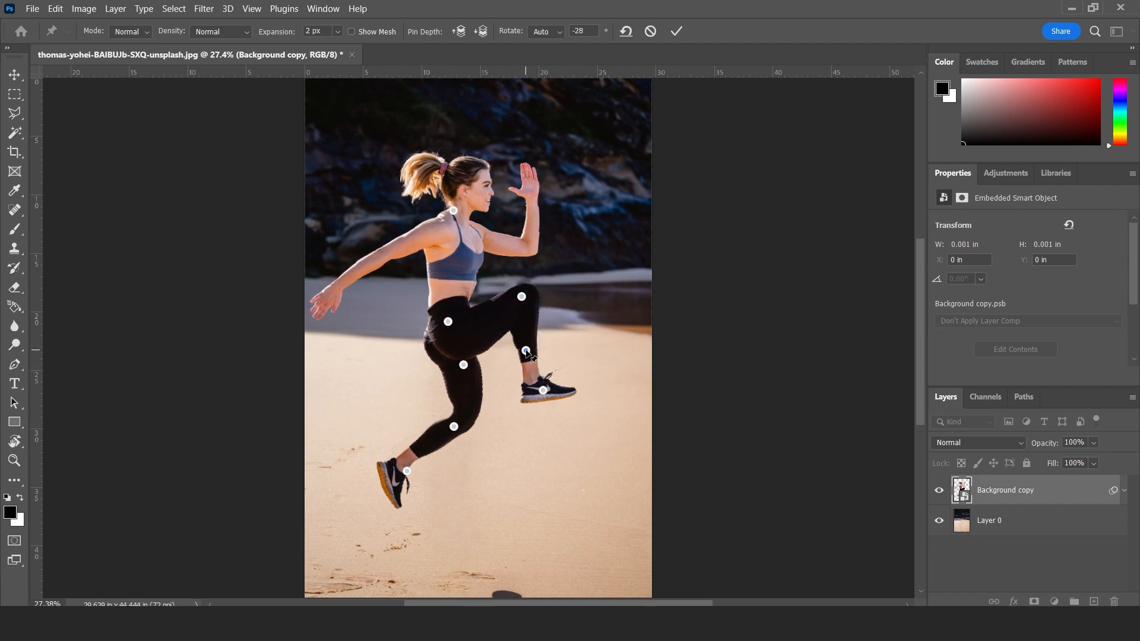
pyautogui.click(543, 389)
pyautogui.moveTo(573, 404); pyautogui.dragTo(570, 405)
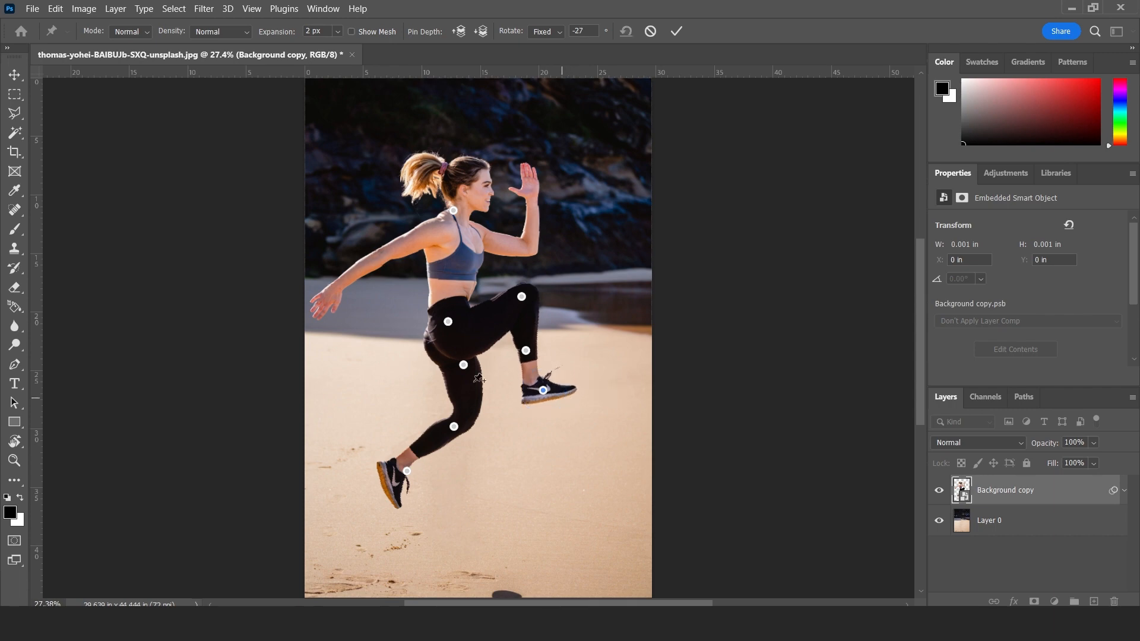
# Pin the rear arm's upper arm, elbow, hand and forearm, and bend the forearm so the hand hangs downward.
pyautogui.click(424, 233)
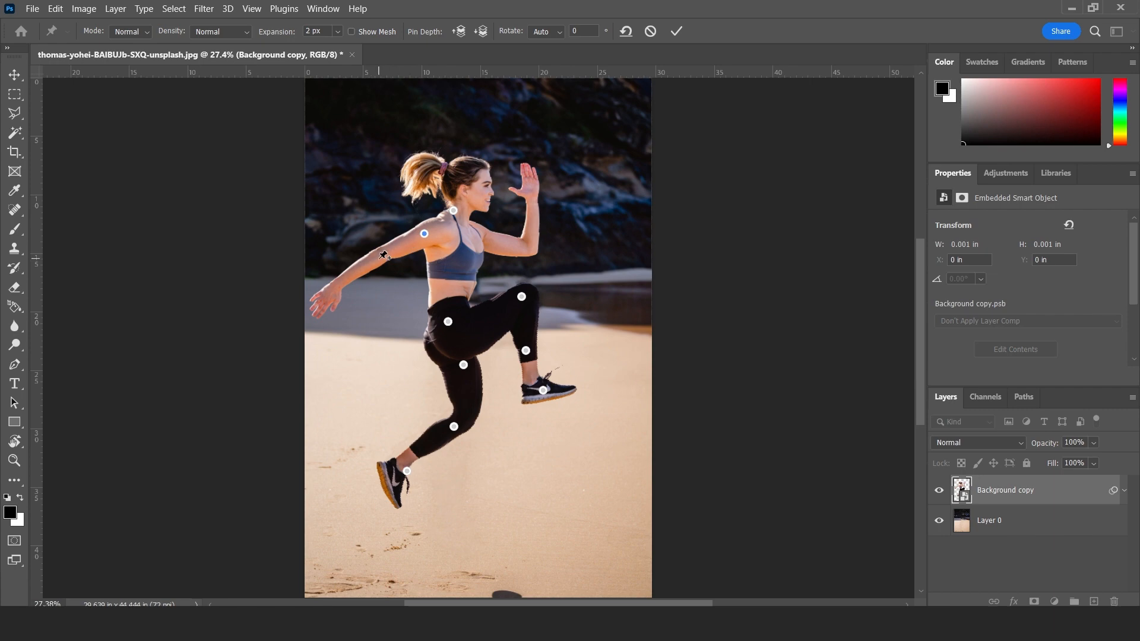
pyautogui.click(379, 258)
pyautogui.click(326, 295)
pyautogui.moveTo(326, 295); pyautogui.dragTo(372, 294)
pyautogui.click(368, 293)
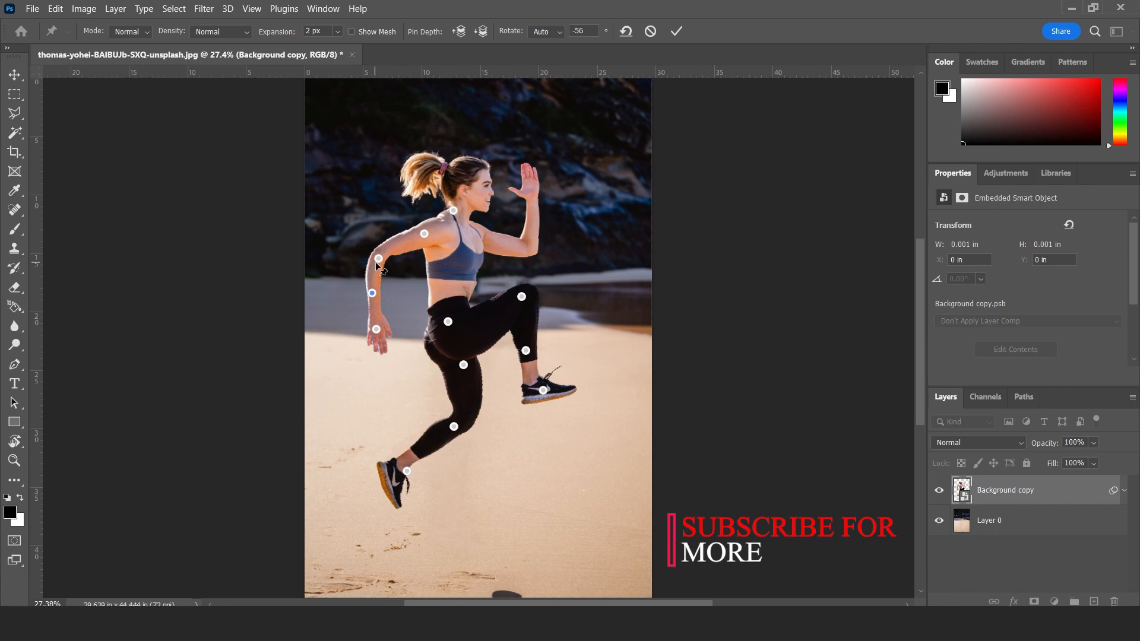
# Refine the rear arm's bend by moving its elbow pin slightly outward and its forearm pin down, and commit the Puppet Warp.
pyautogui.click(378, 258)
pyautogui.moveTo(382, 261); pyautogui.dragTo(372, 297)
pyautogui.click(373, 294)
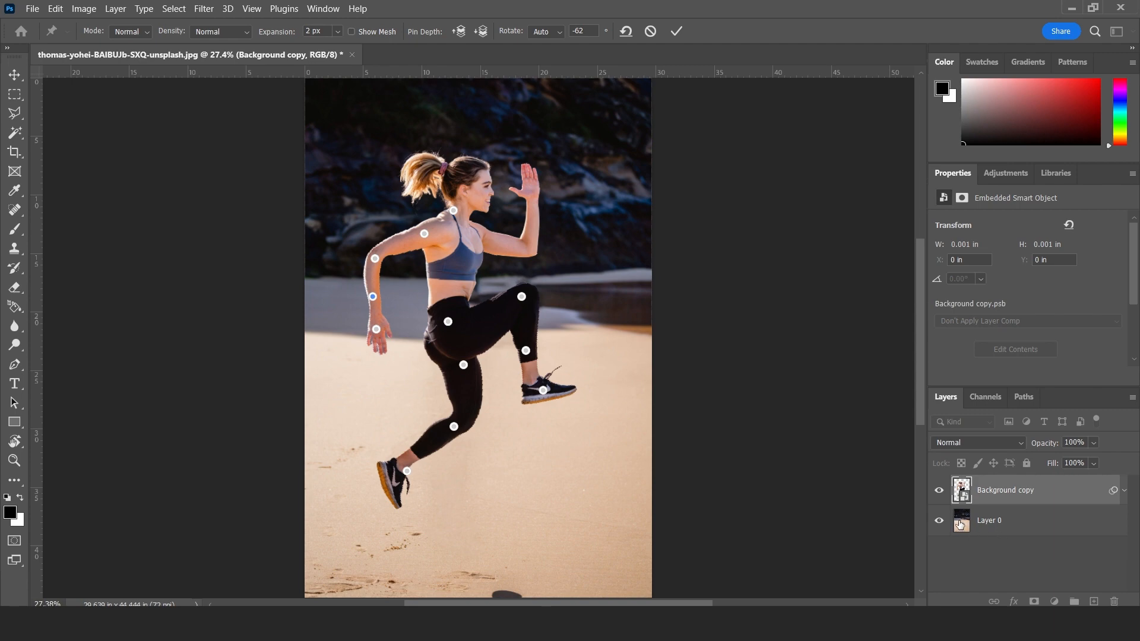
pyautogui.click(676, 31)
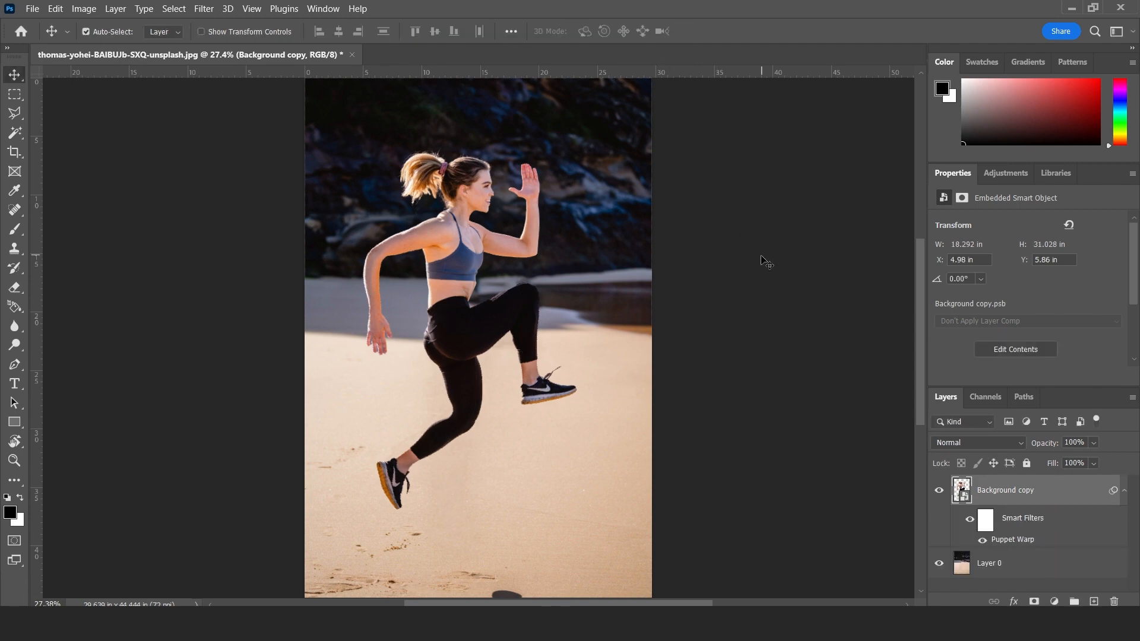
# Toggle the Background copy layer's smart filters off and on repeatedly to compare the original and warped poses.
pyautogui.click(970, 521)
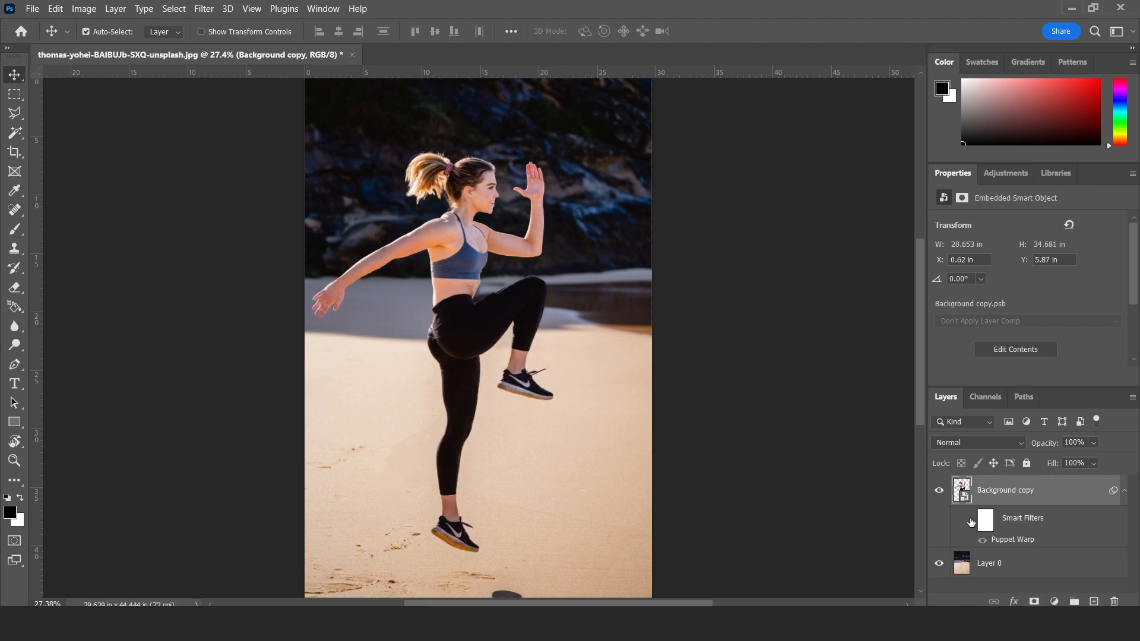
pyautogui.click(971, 521)
pyautogui.click(970, 521)
pyautogui.click(970, 520)
pyautogui.click(971, 520)
pyautogui.click(970, 520)
pyautogui.click(970, 520)
pyautogui.click(970, 521)
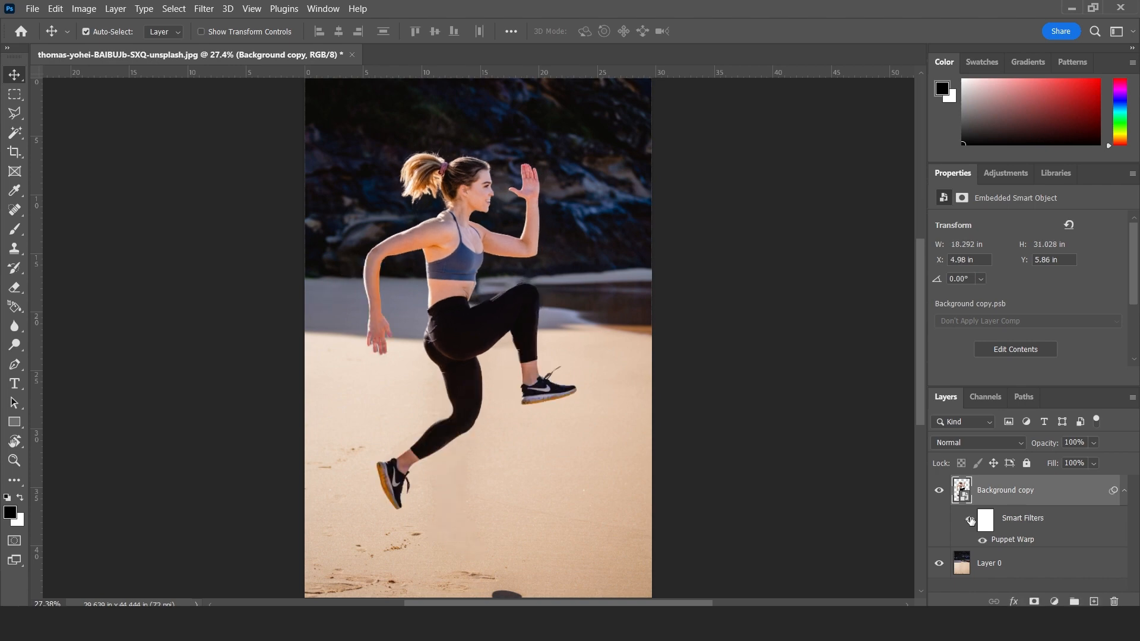